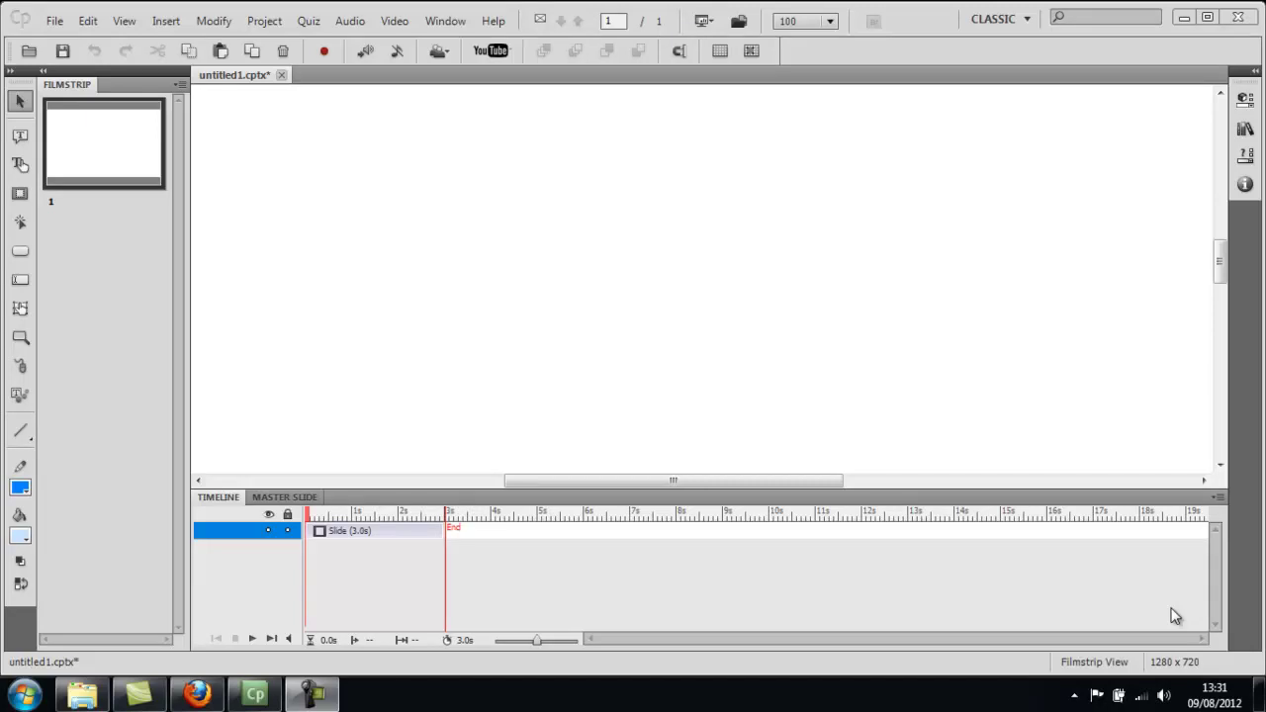
Insert a recording slide after slide 1 and choose the My Sunderland - Mozilla Firefox window as the recording target
click(164, 22)
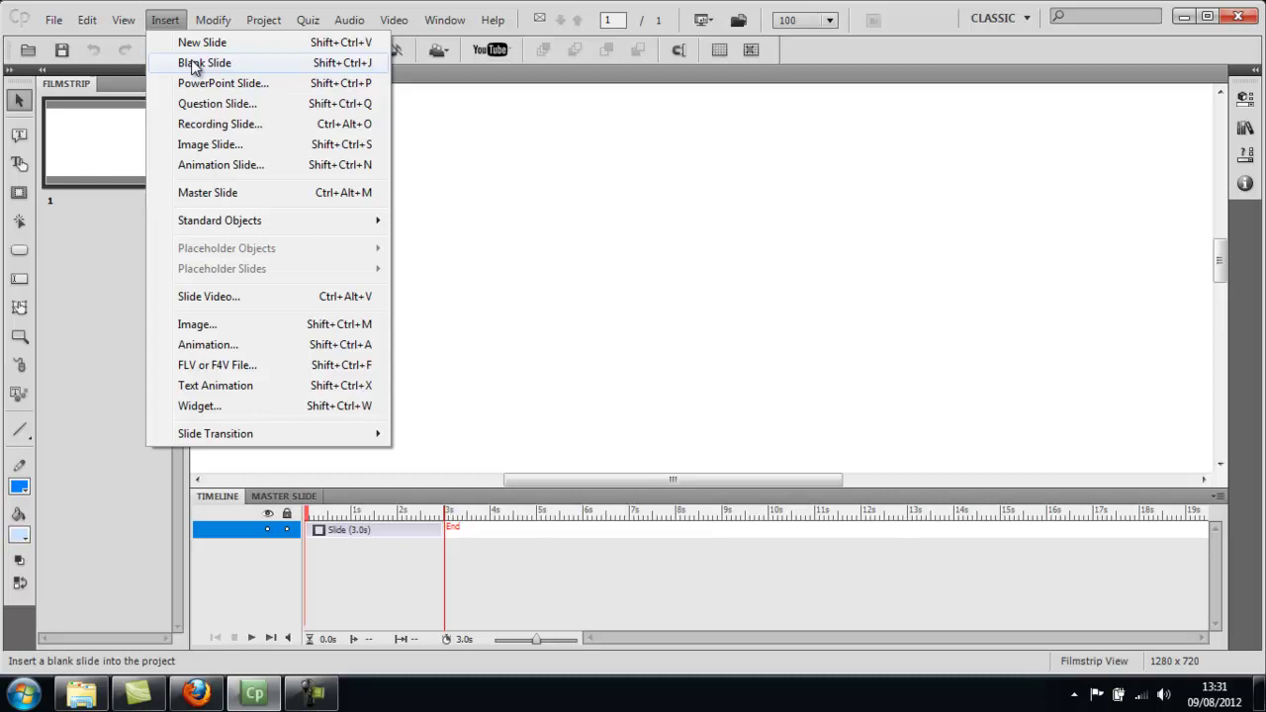
click(200, 124)
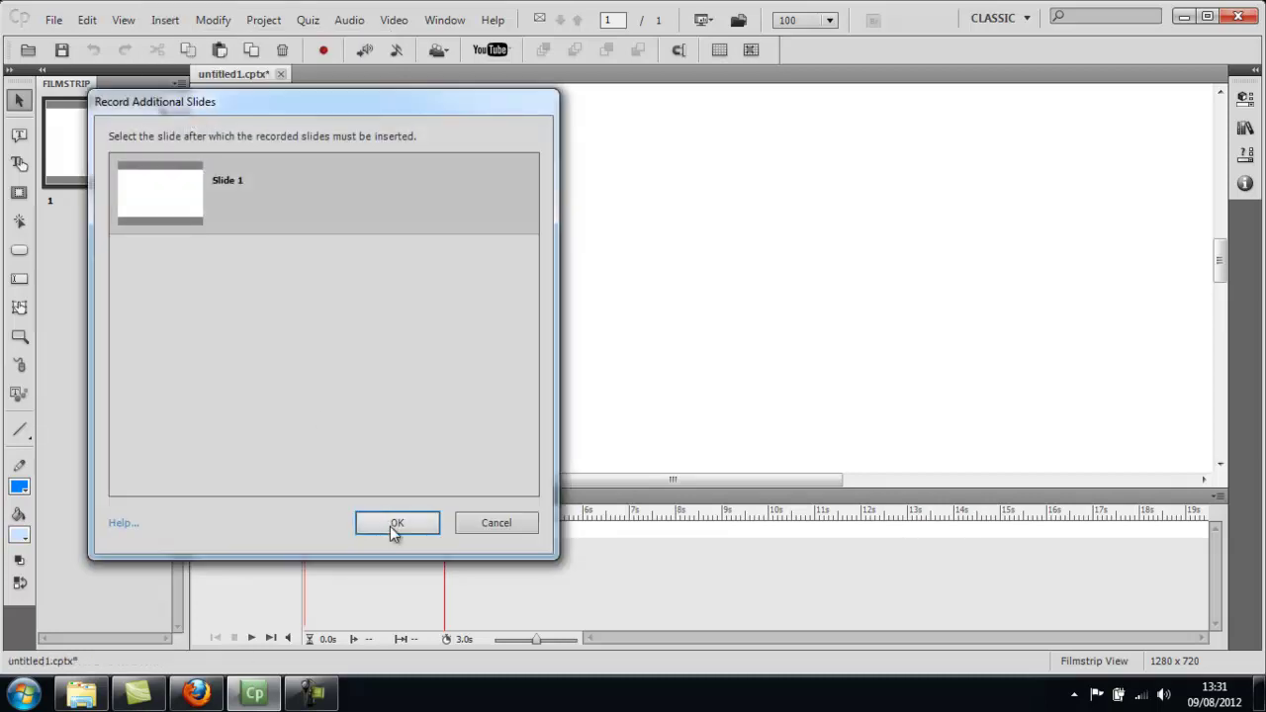
click(393, 523)
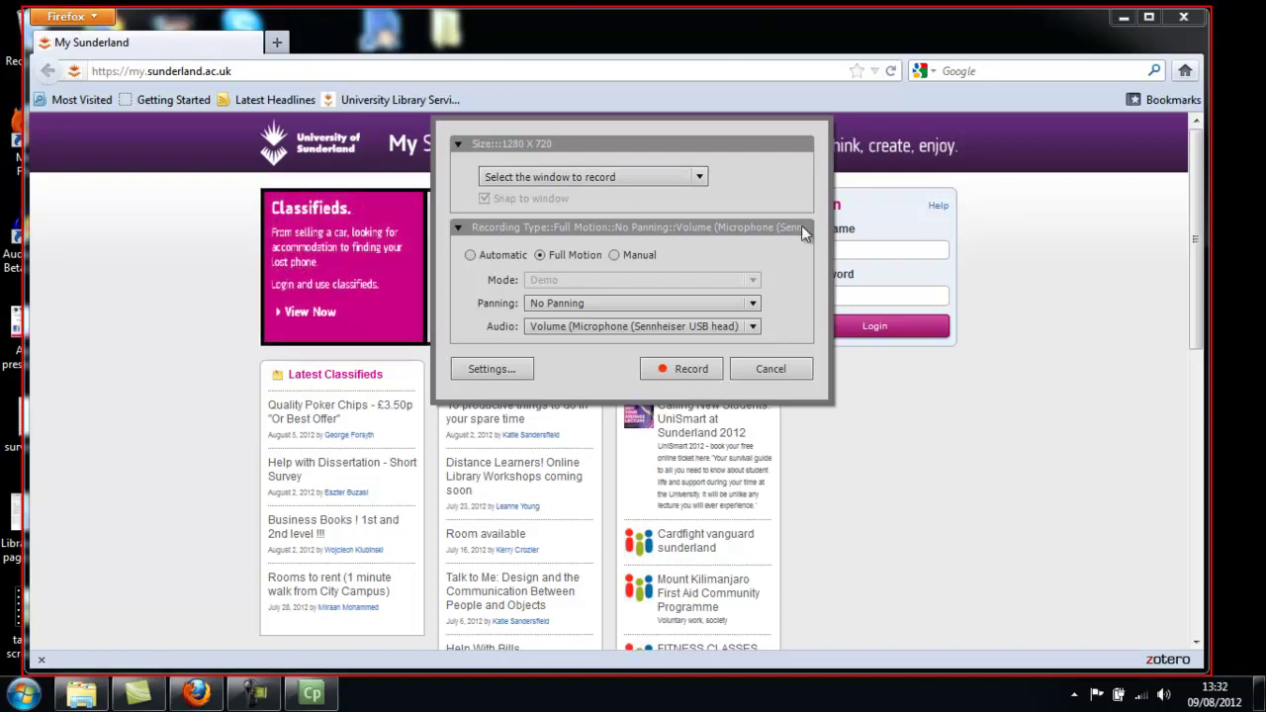
click(699, 177)
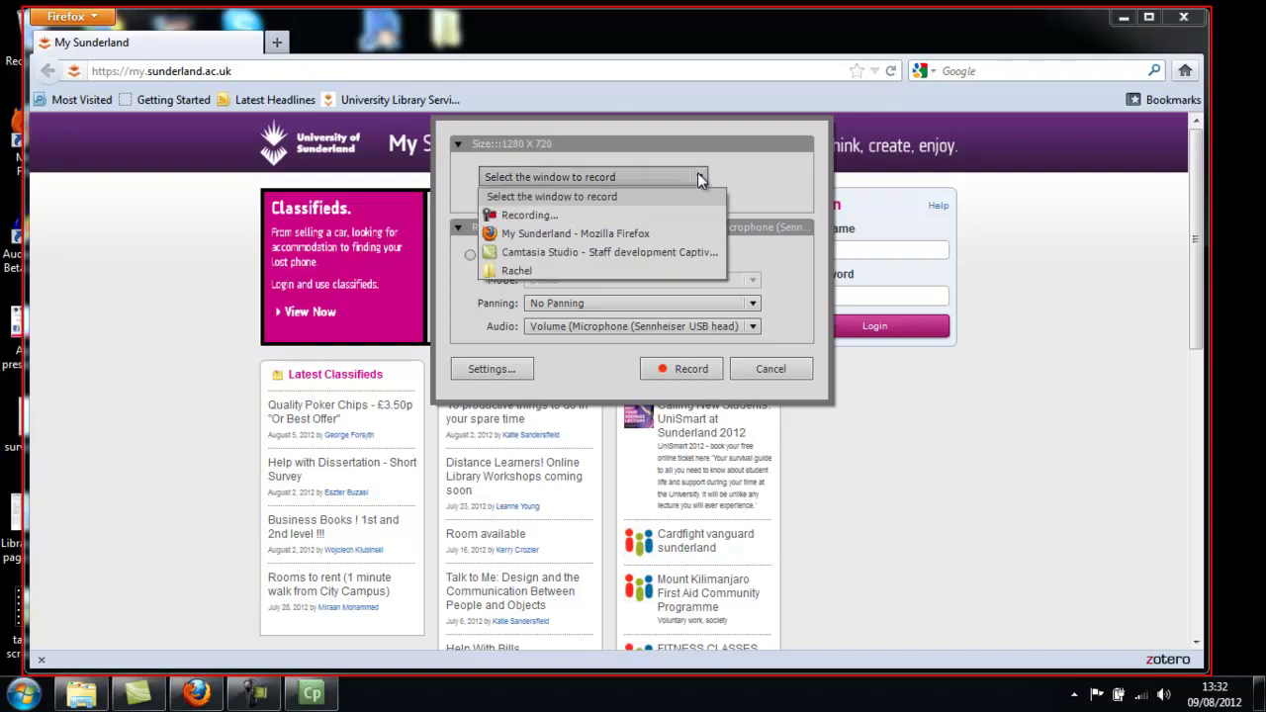
click(542, 232)
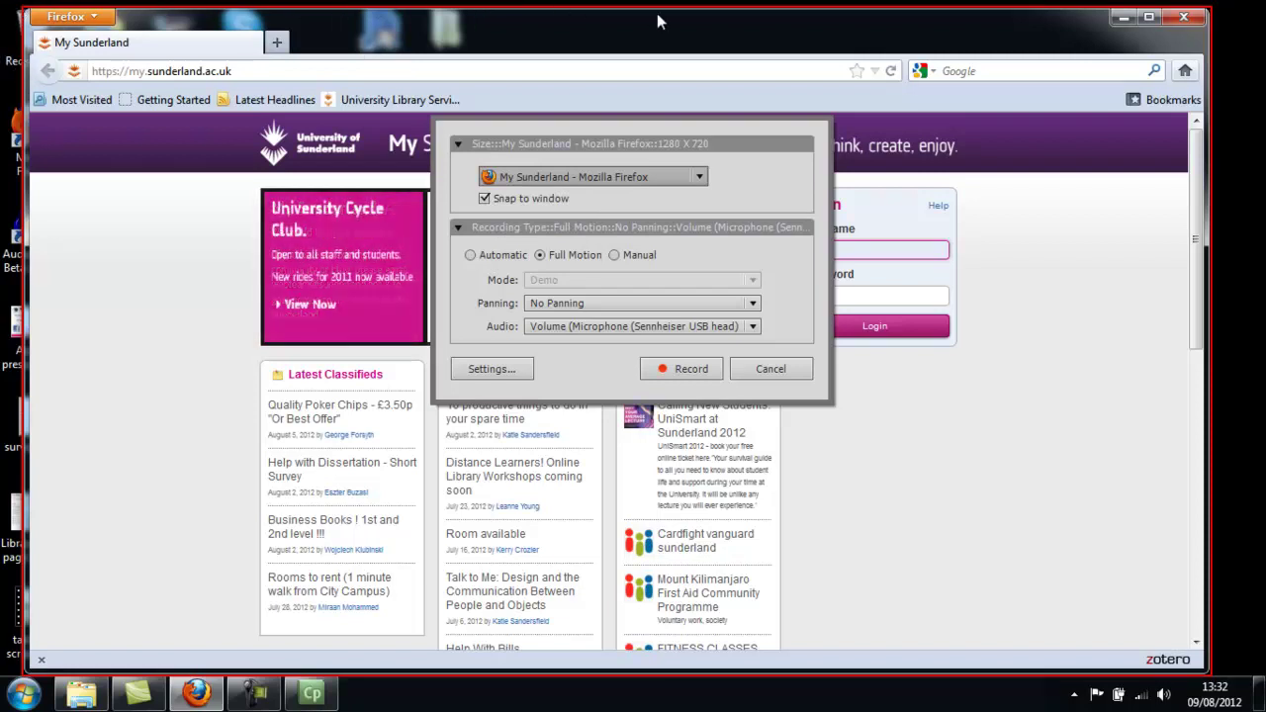
Unsnap the recording area from the browser window, shift it away, and snap it back to the window
click(484, 199)
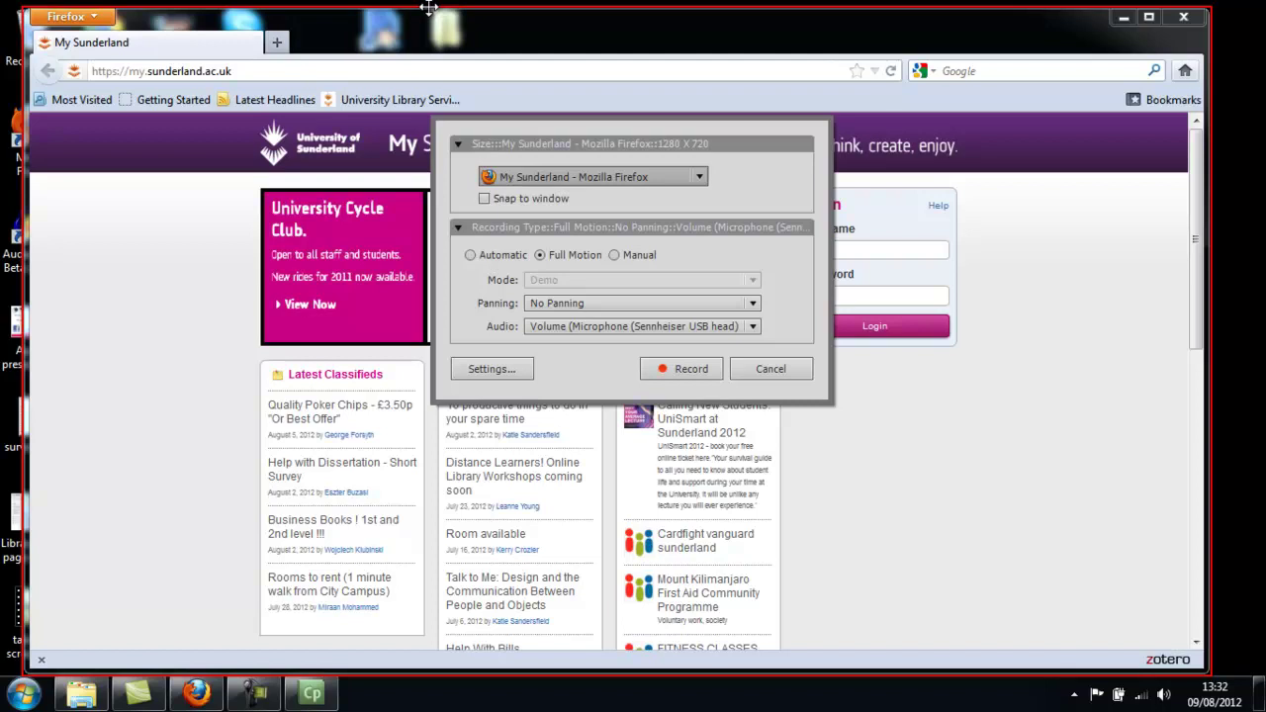
drag(430, 8, 376, 4)
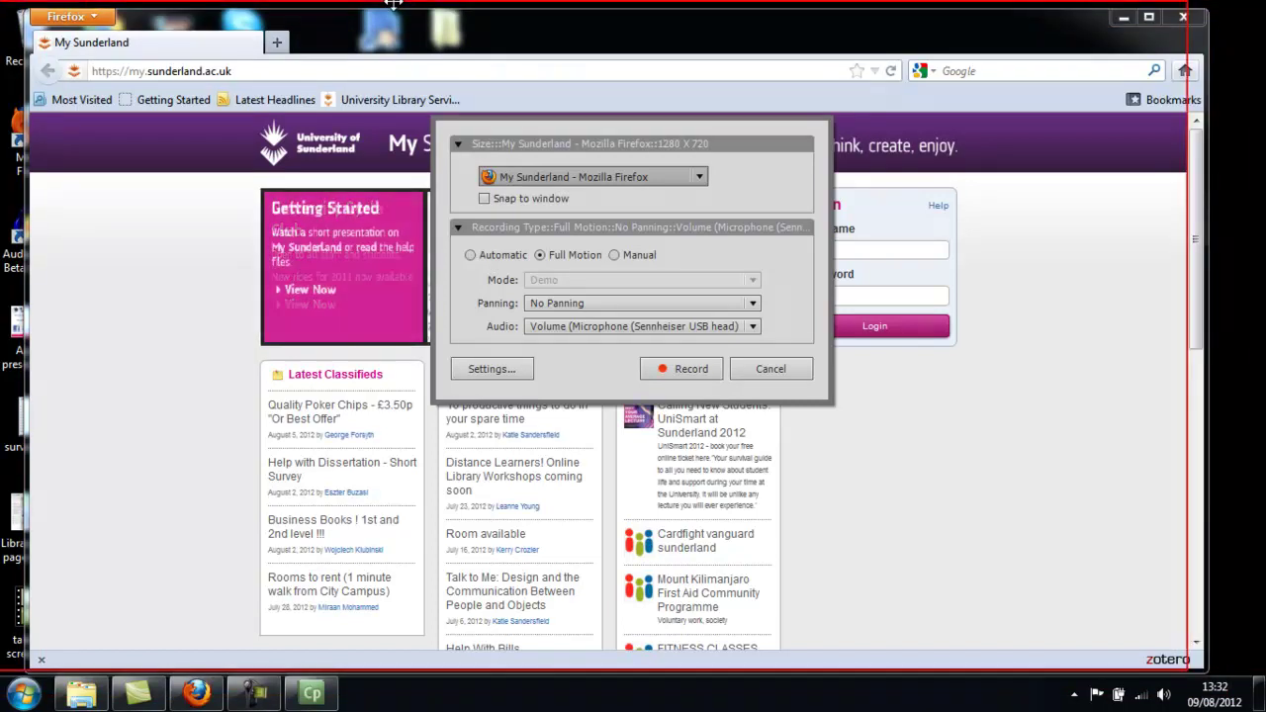
click(485, 199)
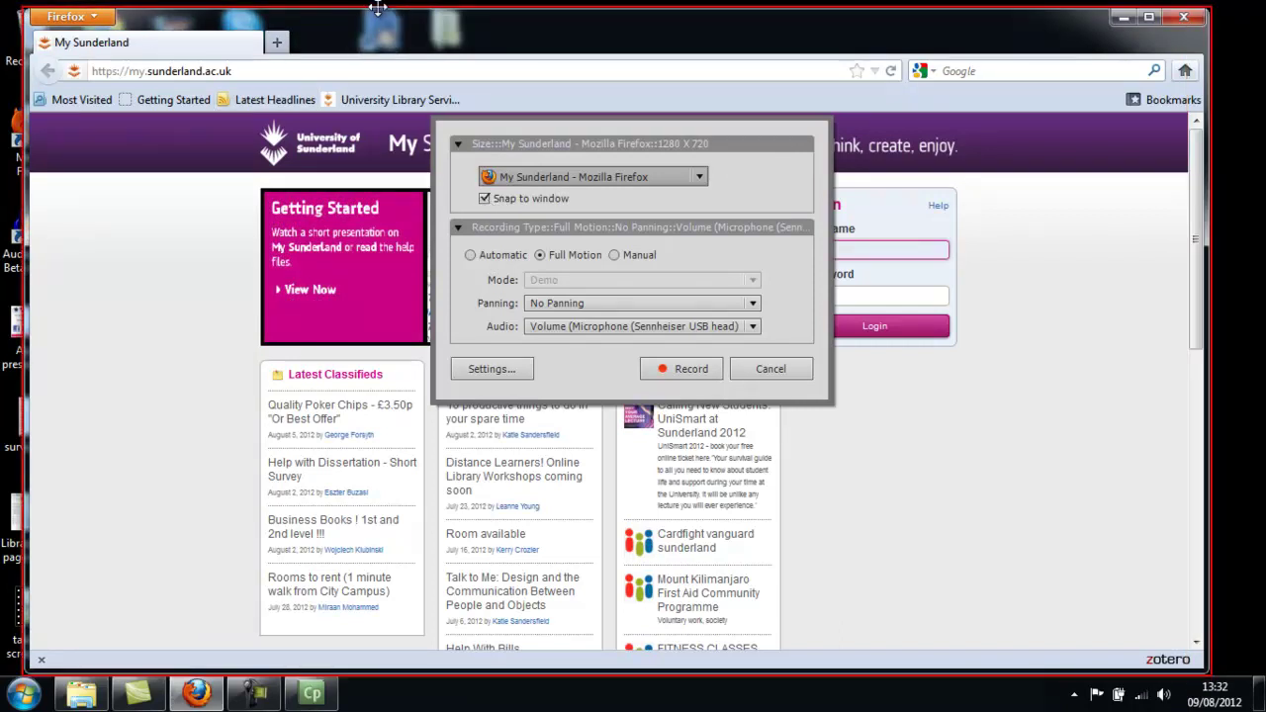
Reposition the snapped browser window slightly and start a Full Motion recording, auto-calibrating the microphone input
mouse_move(375, 10)
mouse_down()
mouse_move(360, 22)
mouse_move(445, 7)
mouse_move(366, 4)
mouse_move(368, 21)
mouse_up()
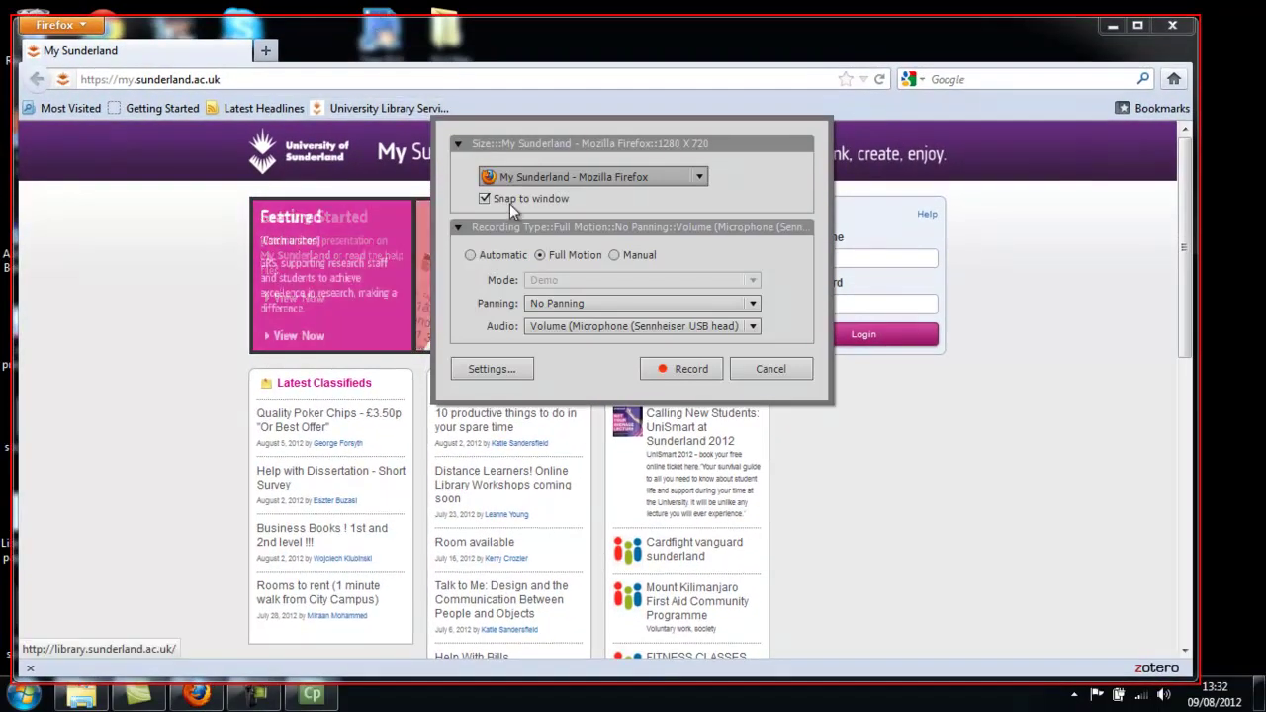
click(540, 255)
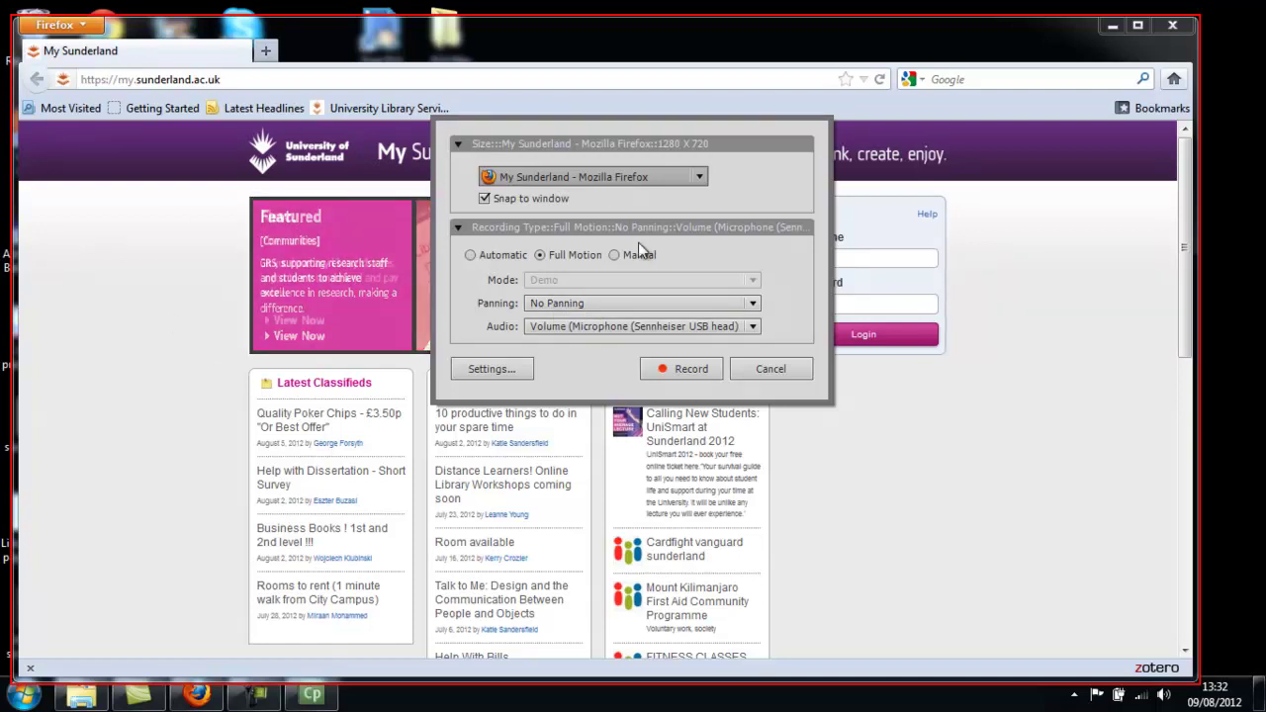
click(676, 368)
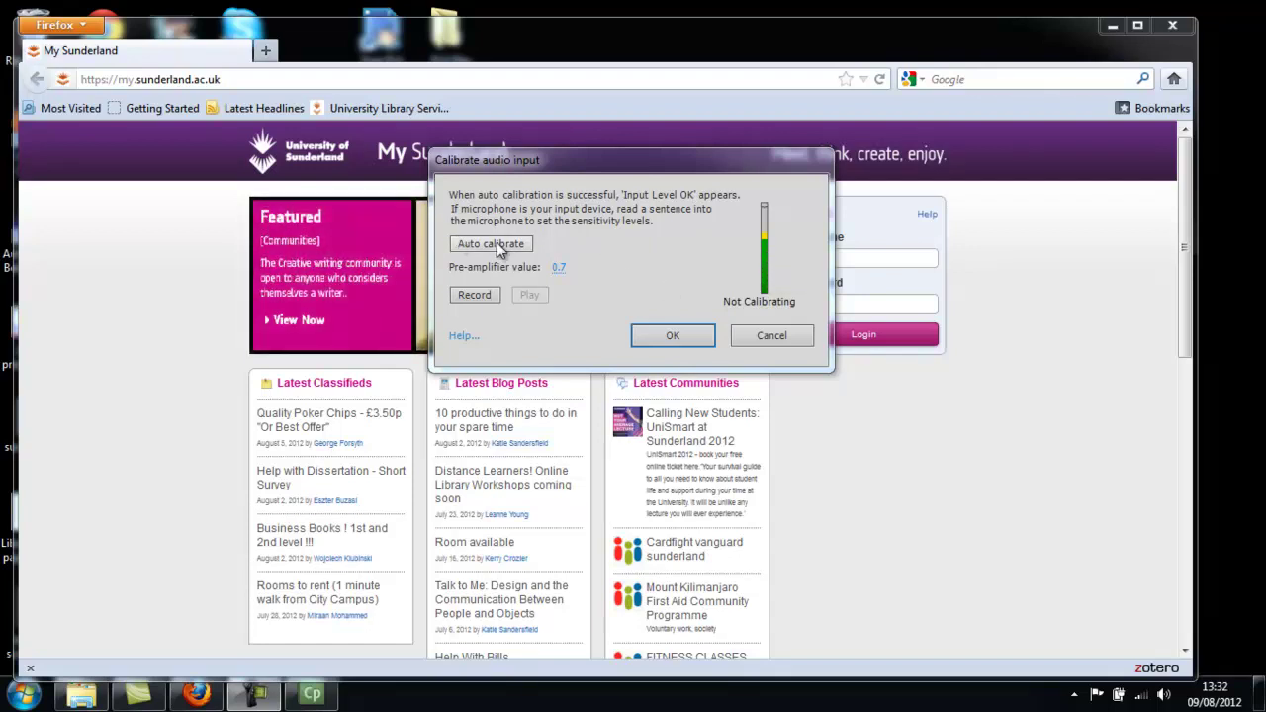
click(496, 242)
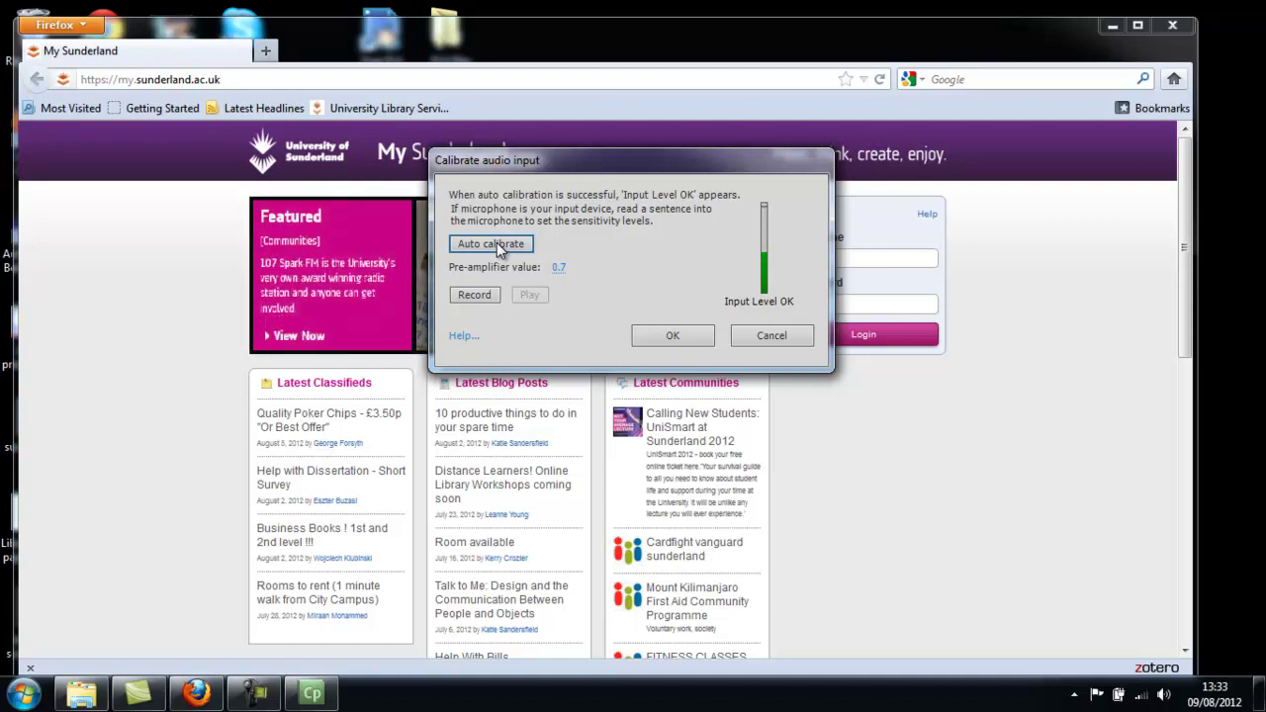
click(672, 336)
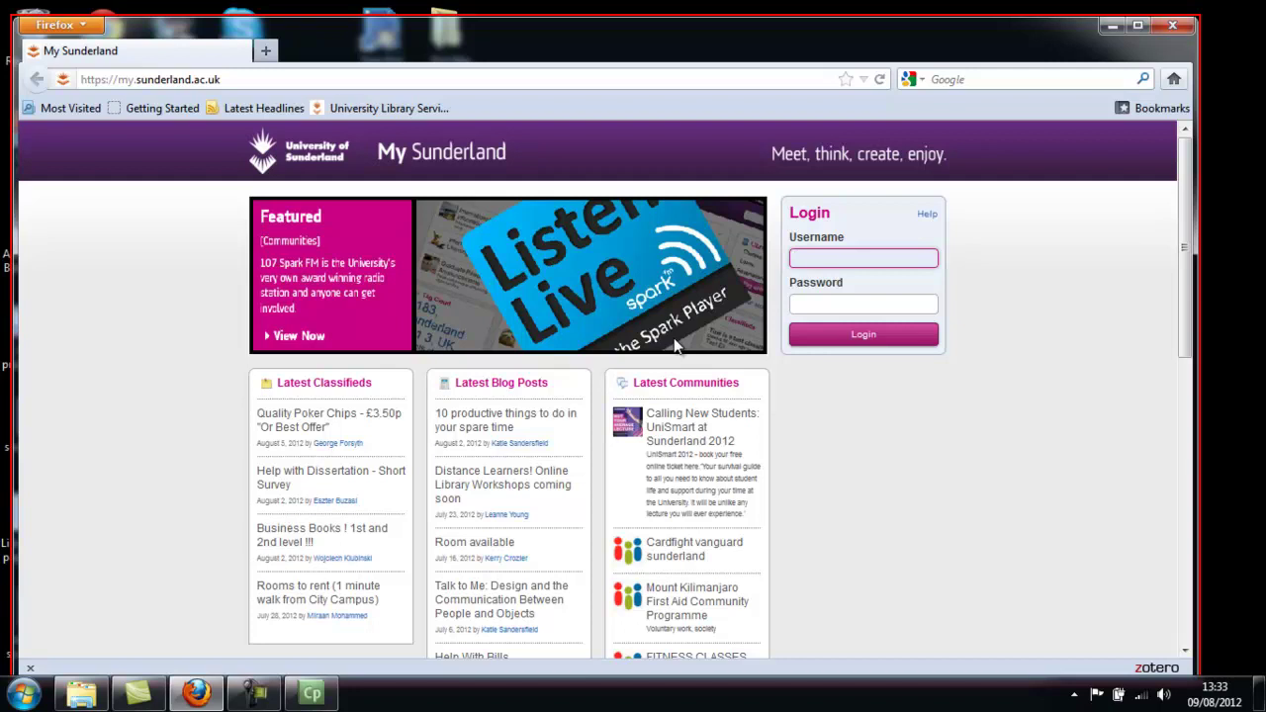
Record a search for "media" in the Library Catalogue reached from the University Library Services site, and end the recording
click(368, 109)
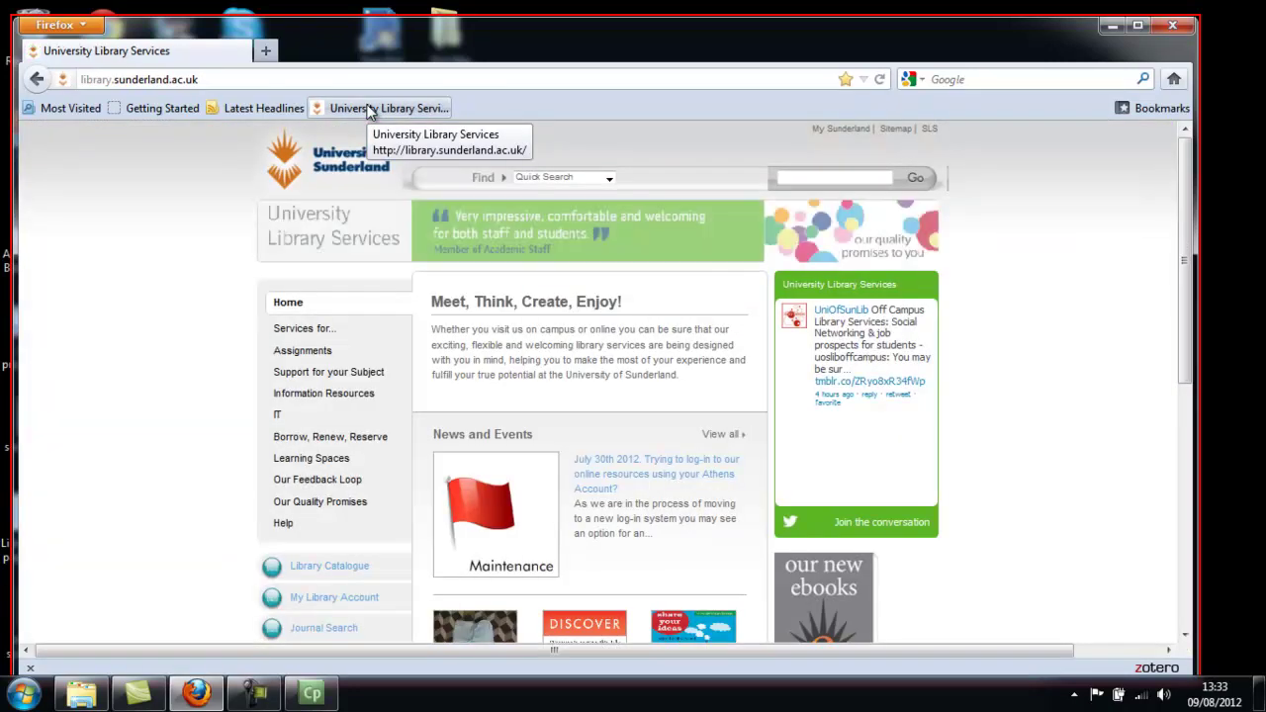
click(330, 575)
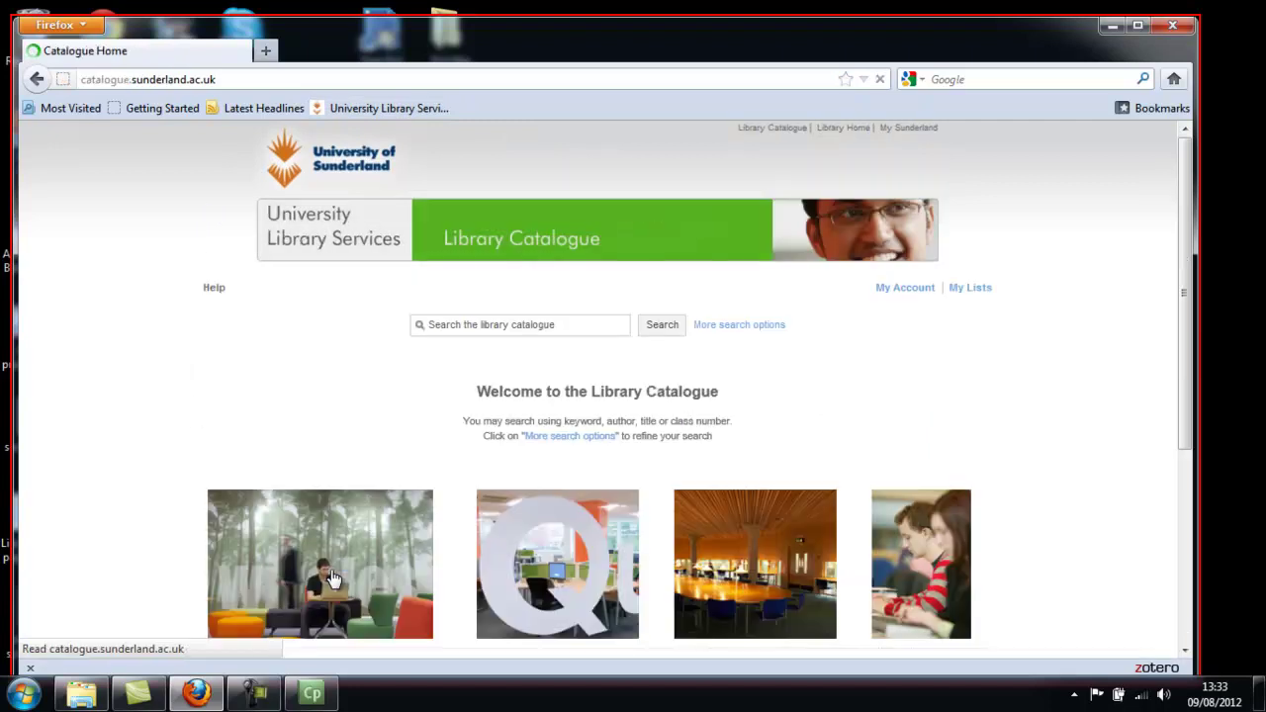
click(541, 327)
text(med)
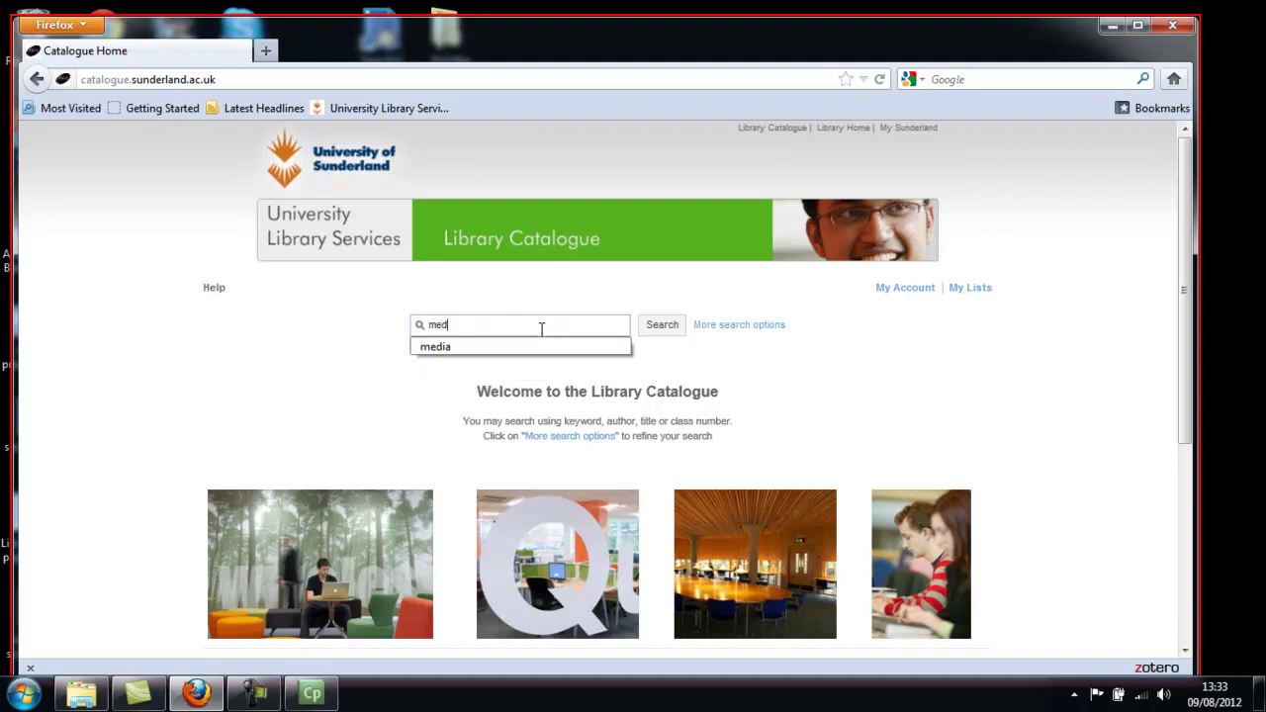
text(ia)
key(Return)
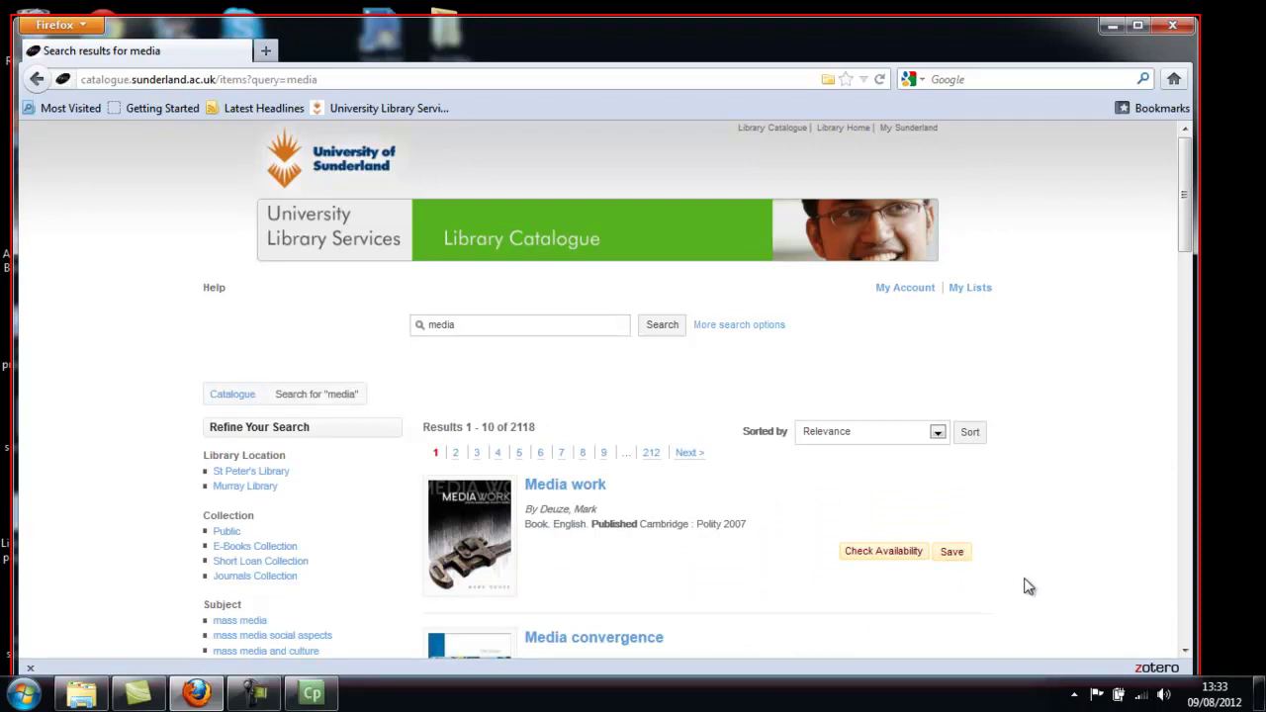
click(1075, 694)
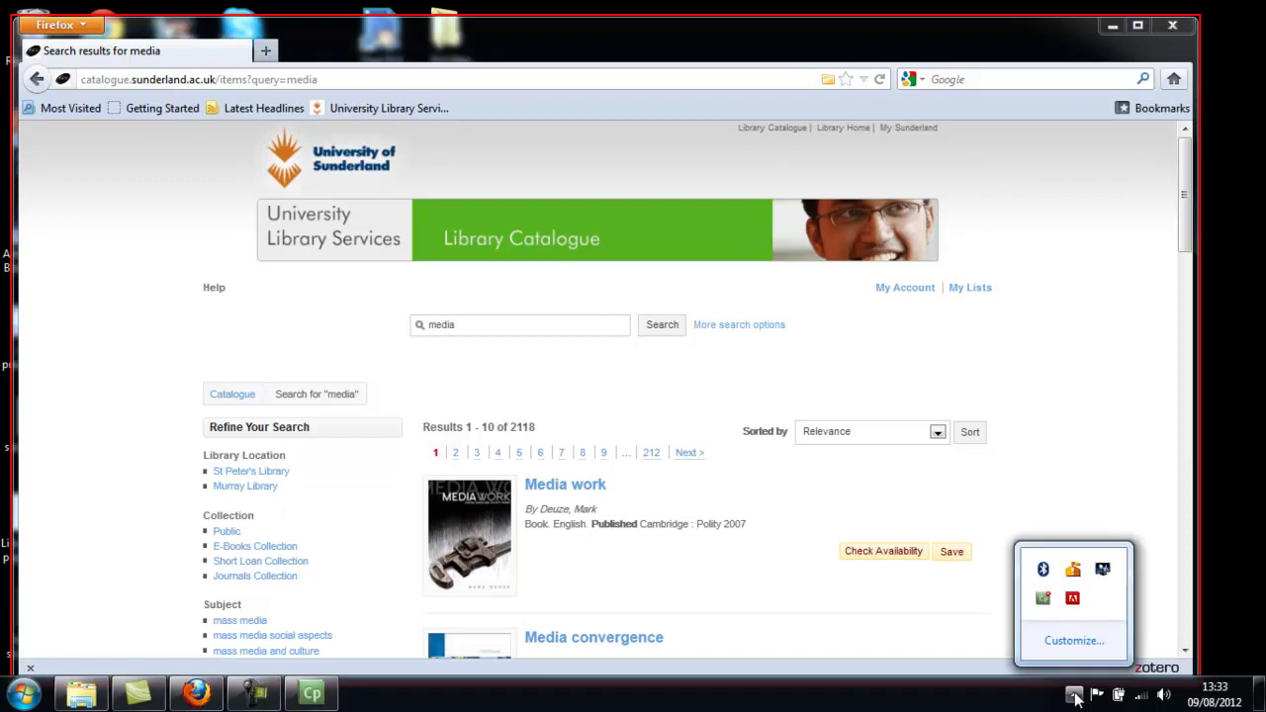
click(1044, 599)
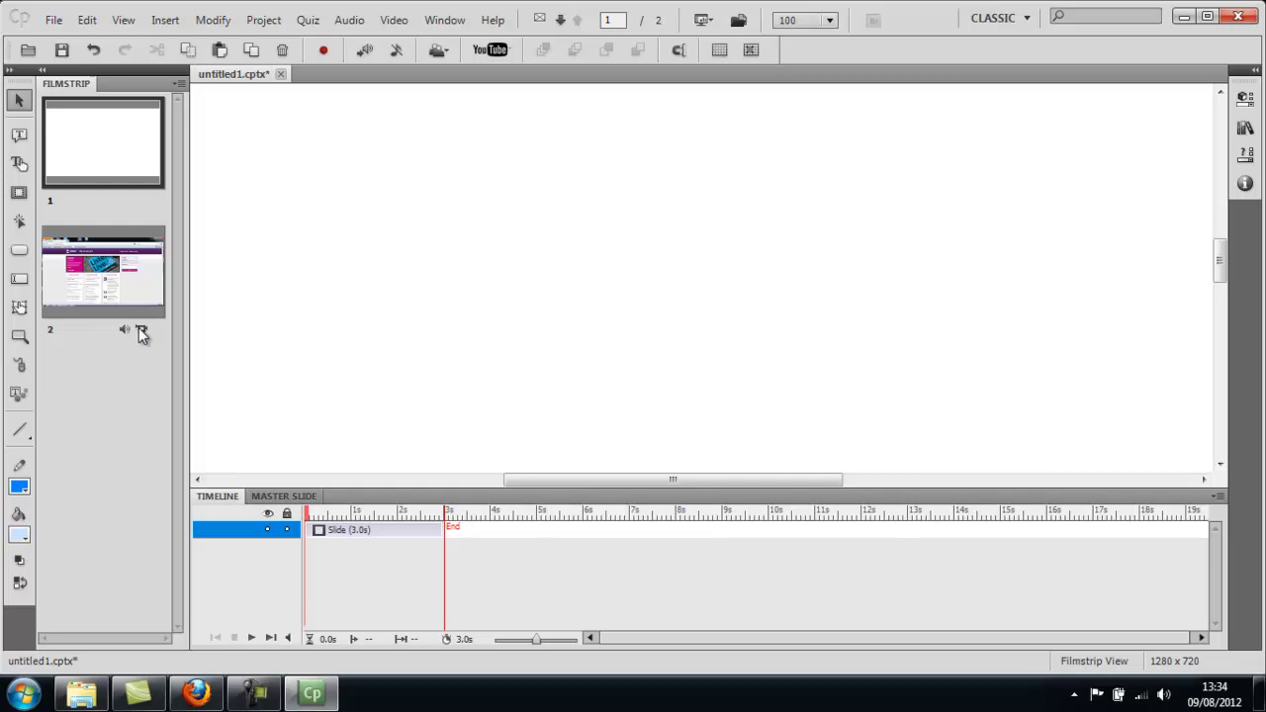
Play back the beginning of the recorded slide 2 and pause it
click(114, 279)
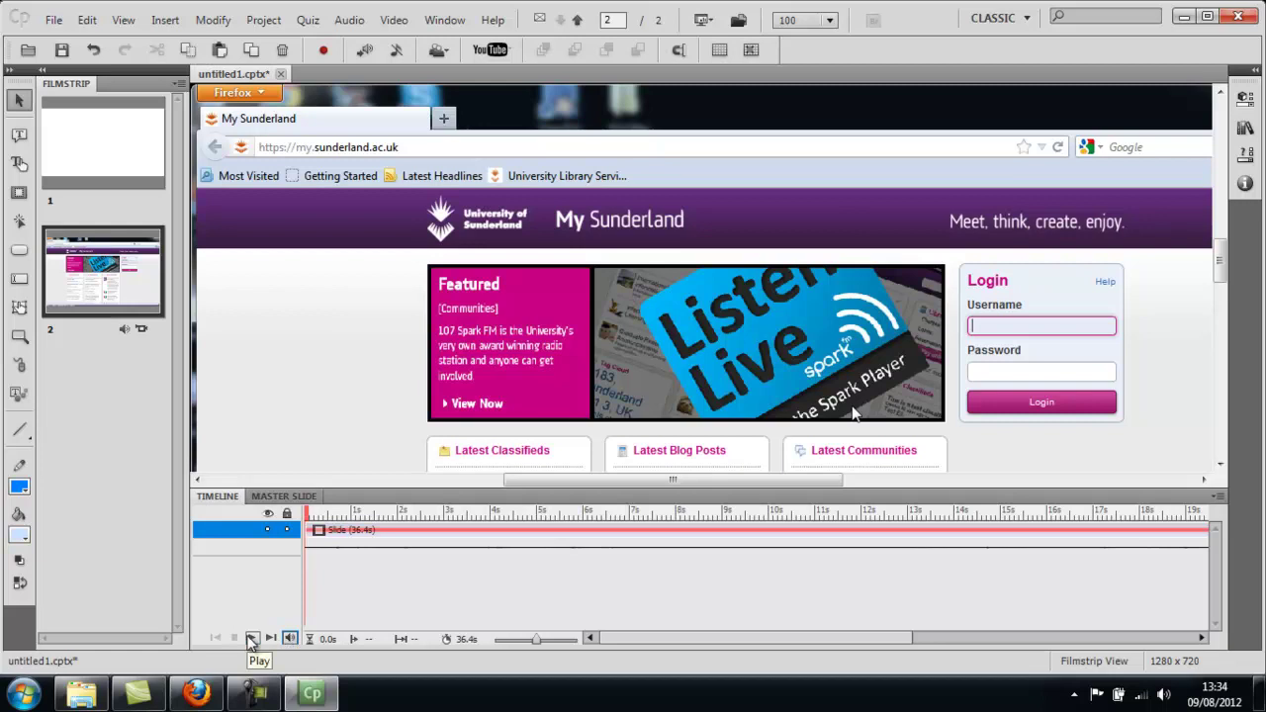
click(253, 638)
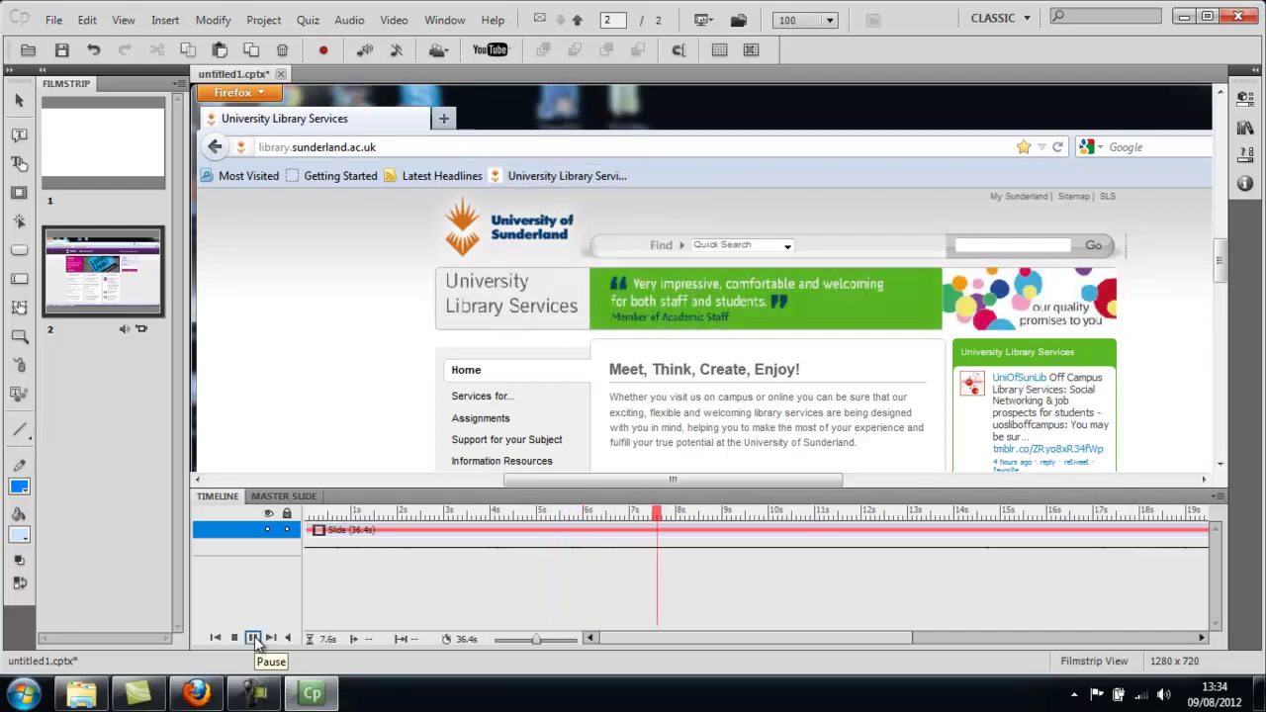
click(255, 638)
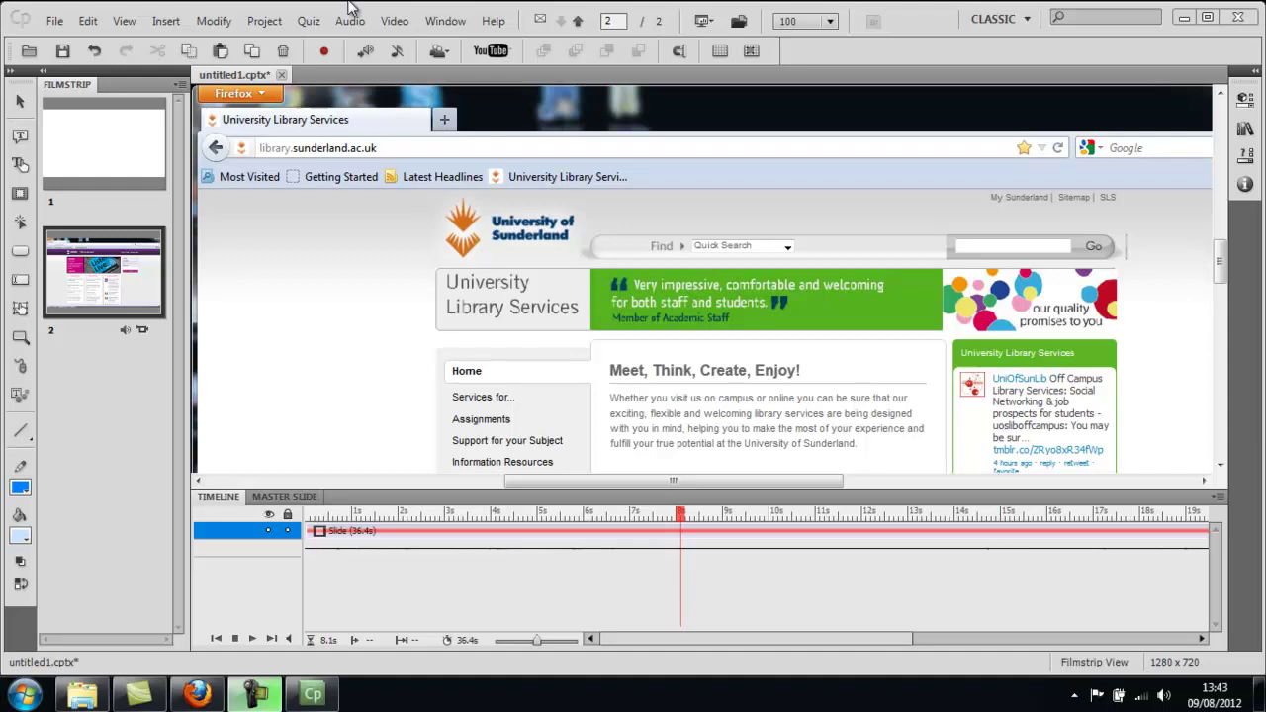
Insert a PowerPoint slide after slide 2, choosing "powerpoint slide for captivate demo" from the personal folder on the Desktop
click(164, 21)
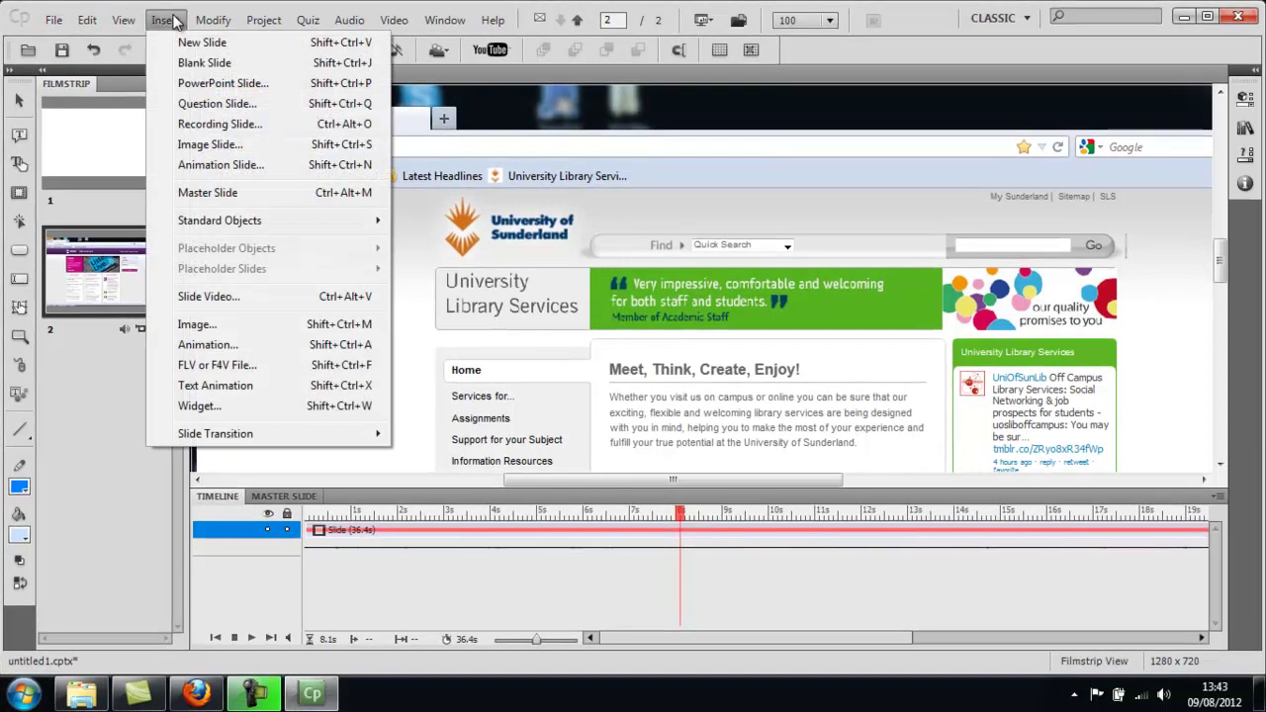
click(212, 84)
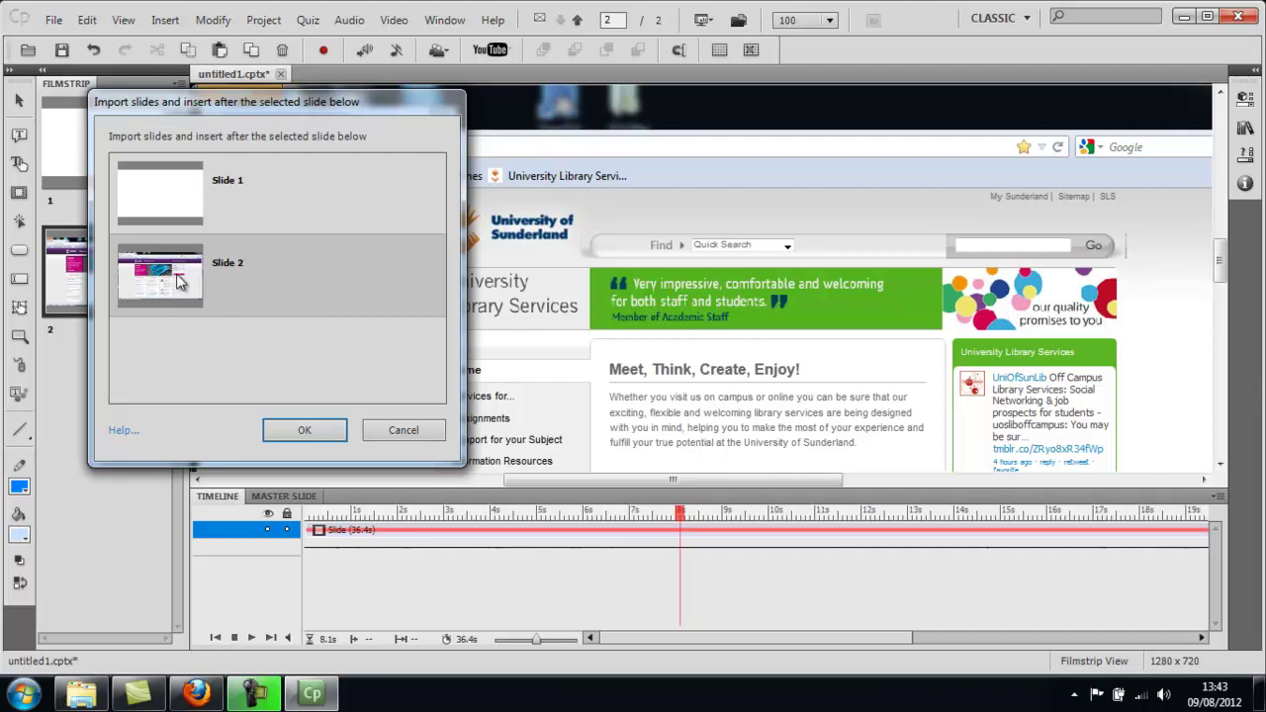
click(305, 429)
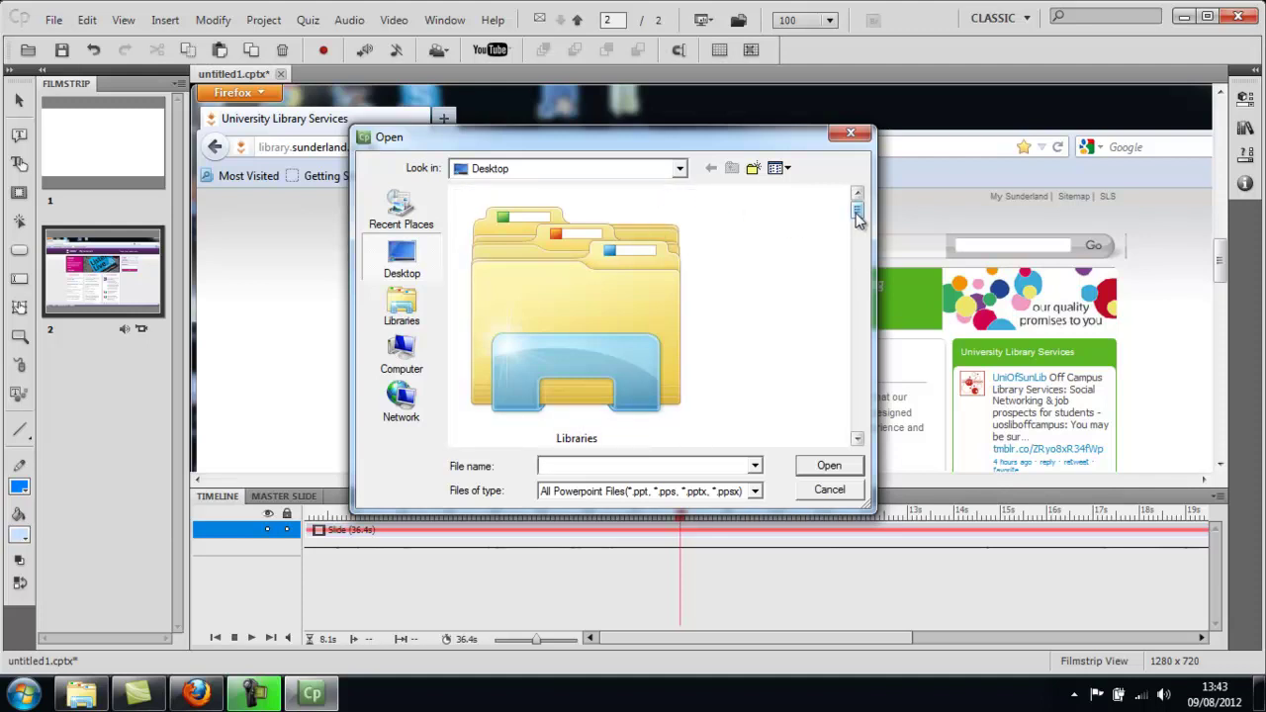
drag(858, 219, 828, 376)
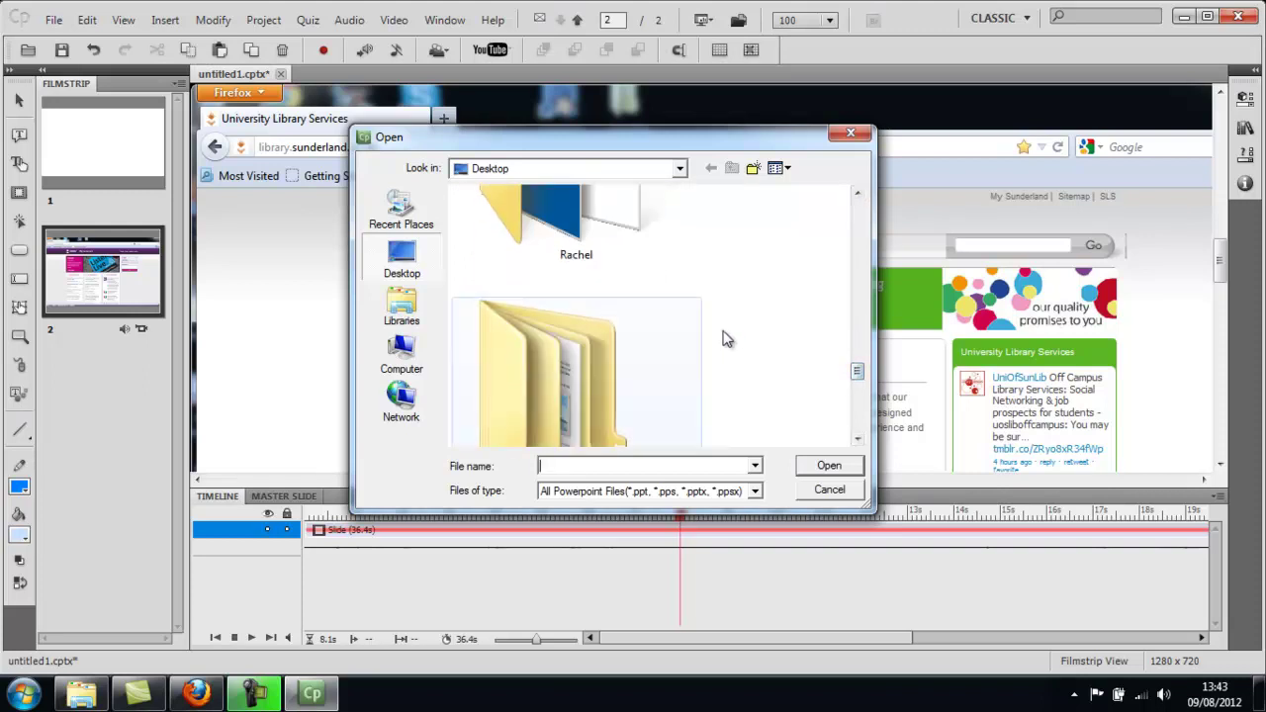
click(512, 218)
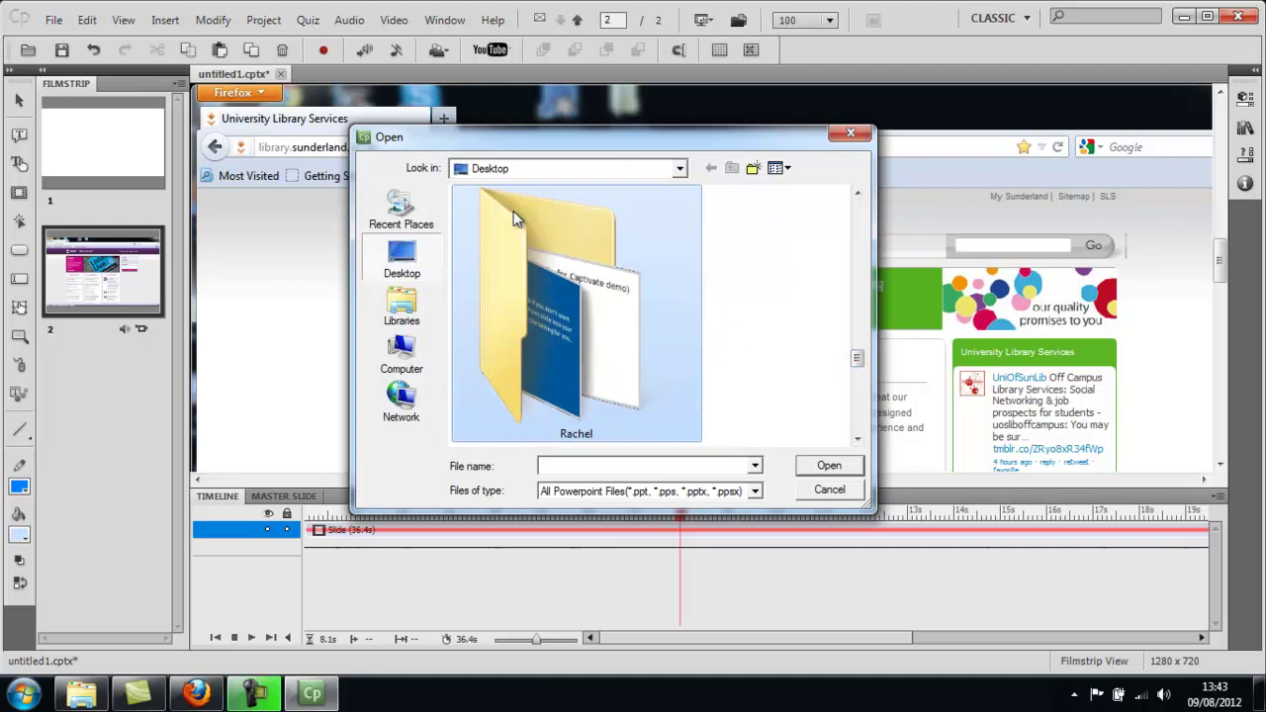
double_click(513, 211)
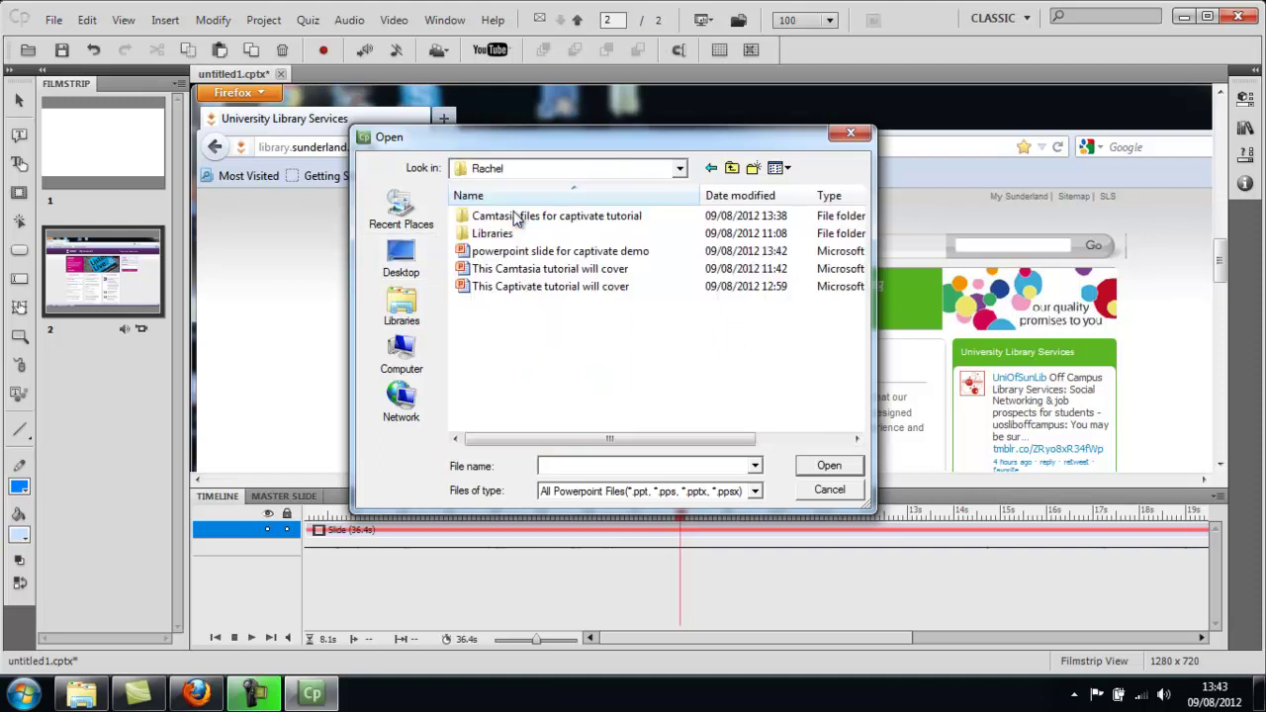
double_click(537, 255)
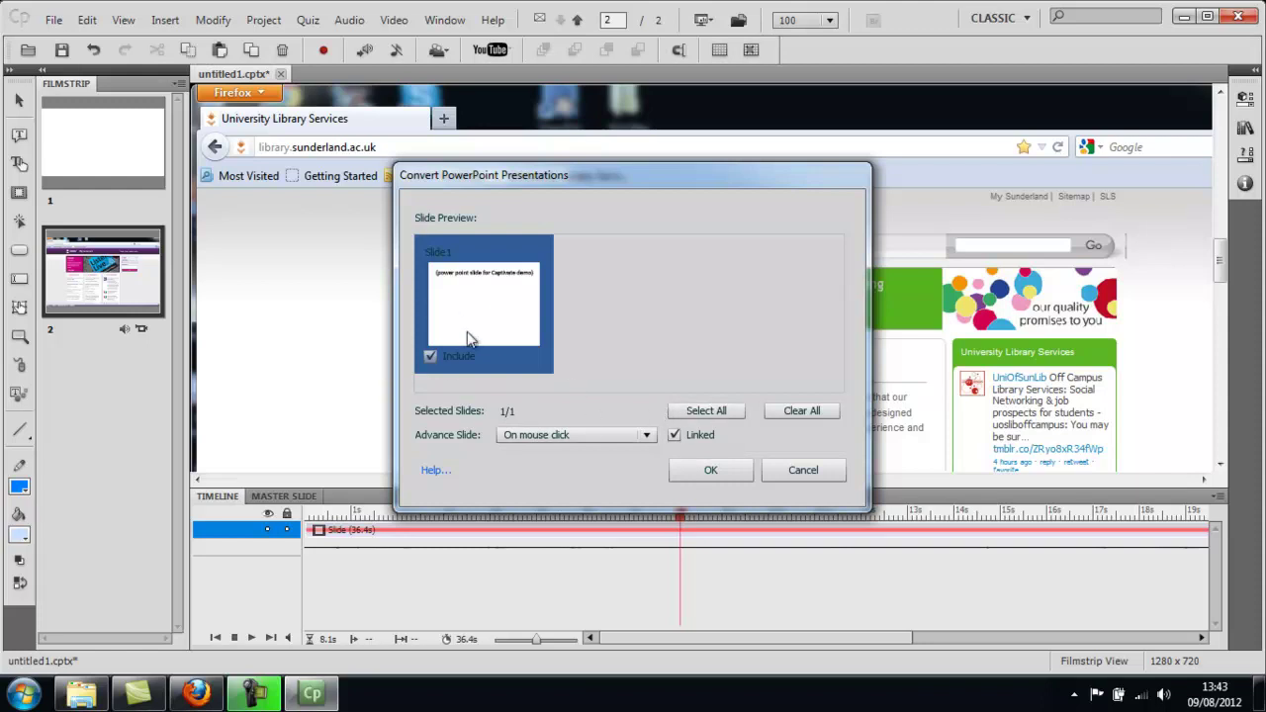
Set the PowerPoint slide to advance automatically and import it despite the different presentation dimensions
click(645, 439)
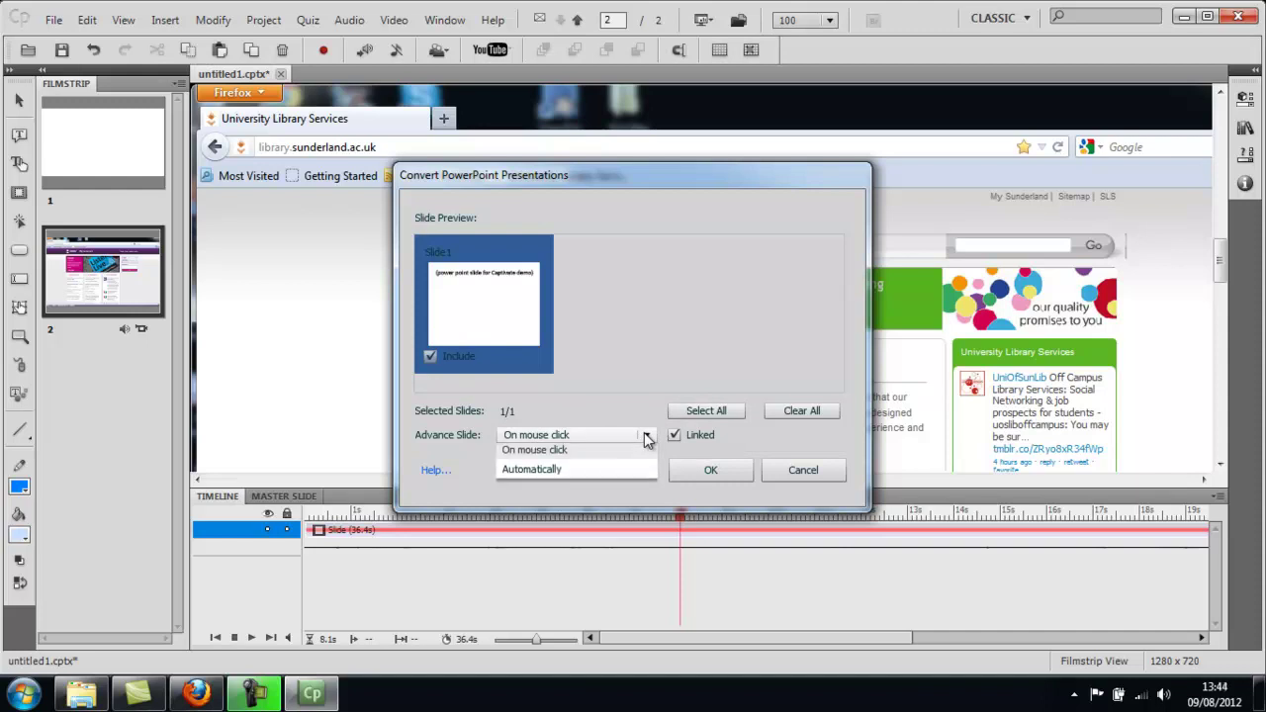
click(557, 473)
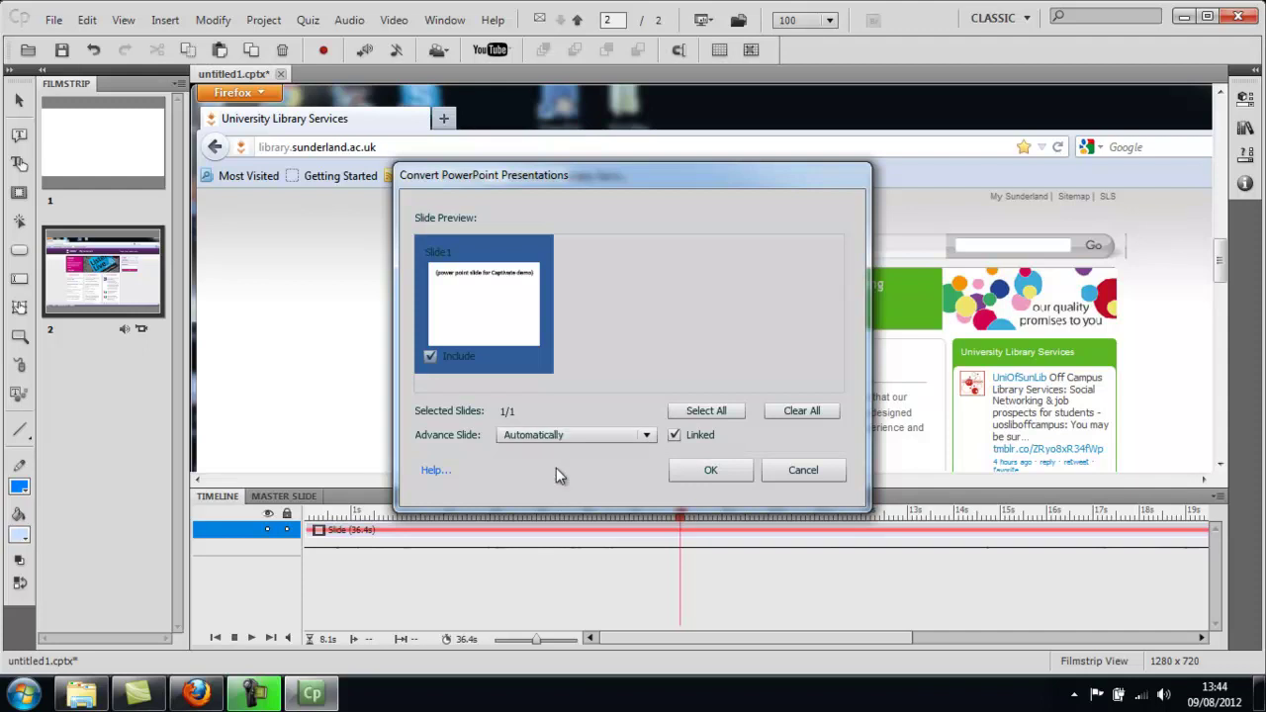
click(709, 471)
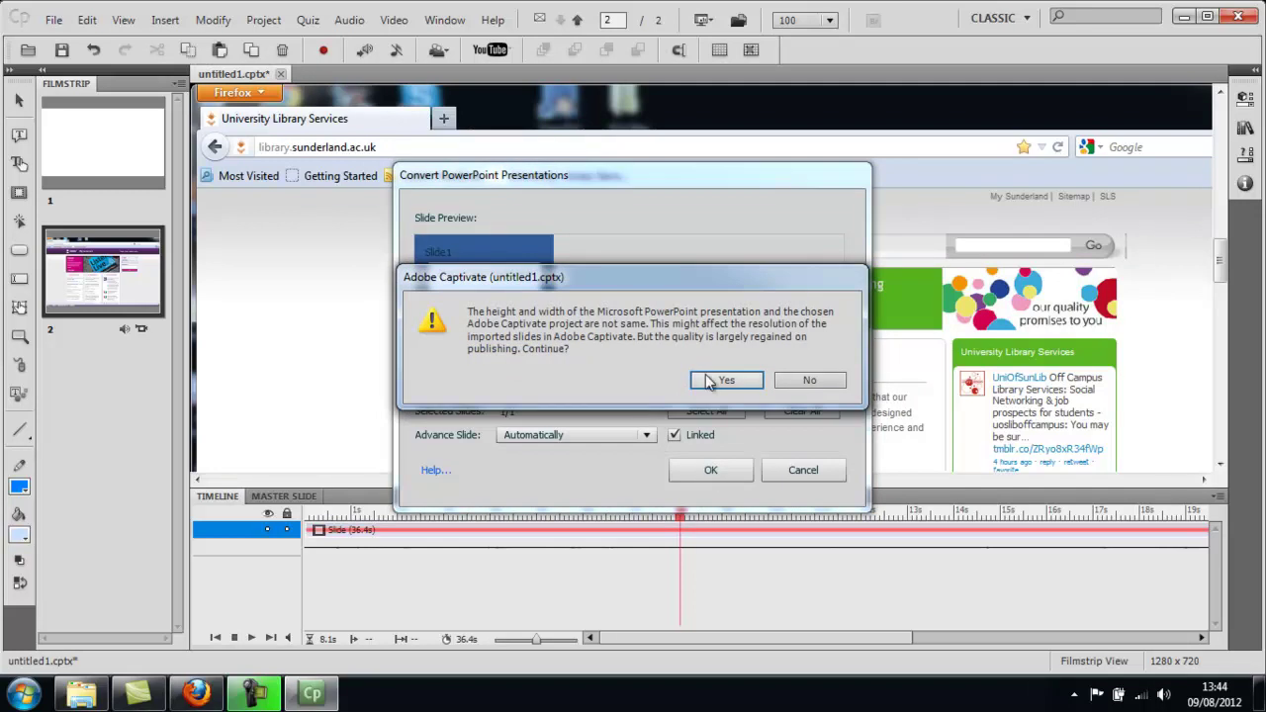
click(708, 381)
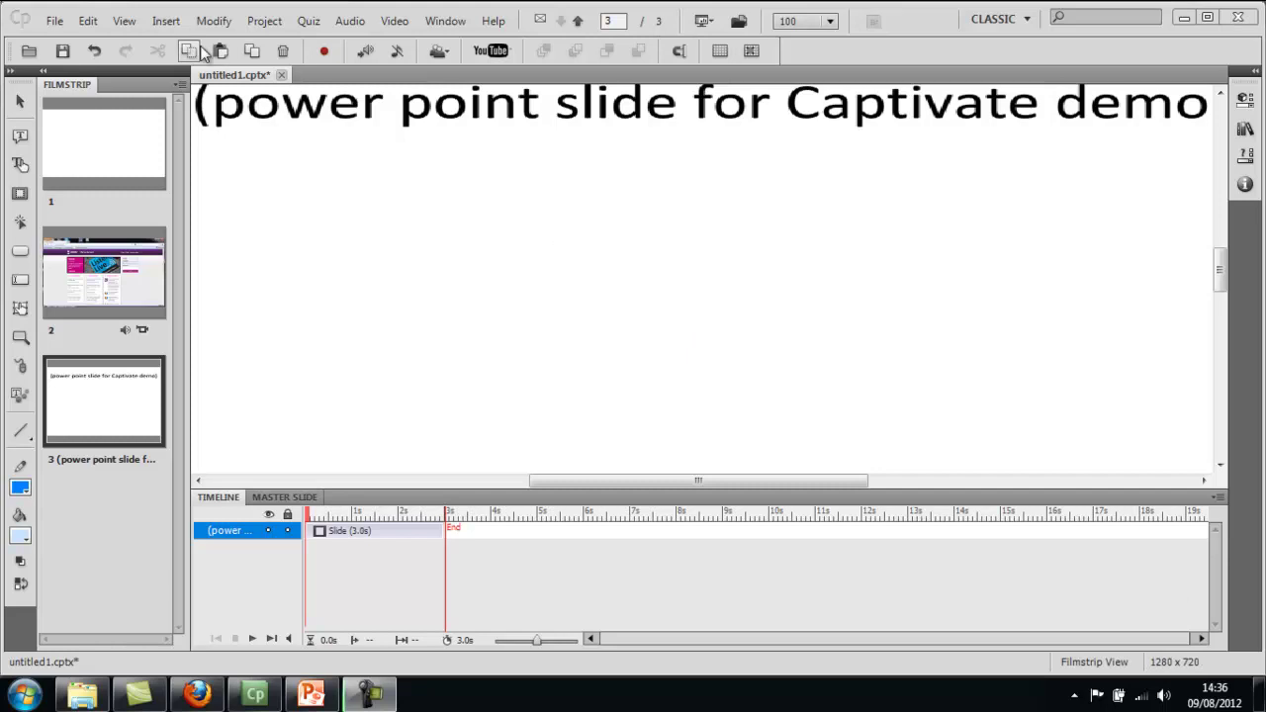
Insert an image slide using "Captivate tutorial image example - screen shot of Discover", keeping the image fitted to the stage
click(164, 21)
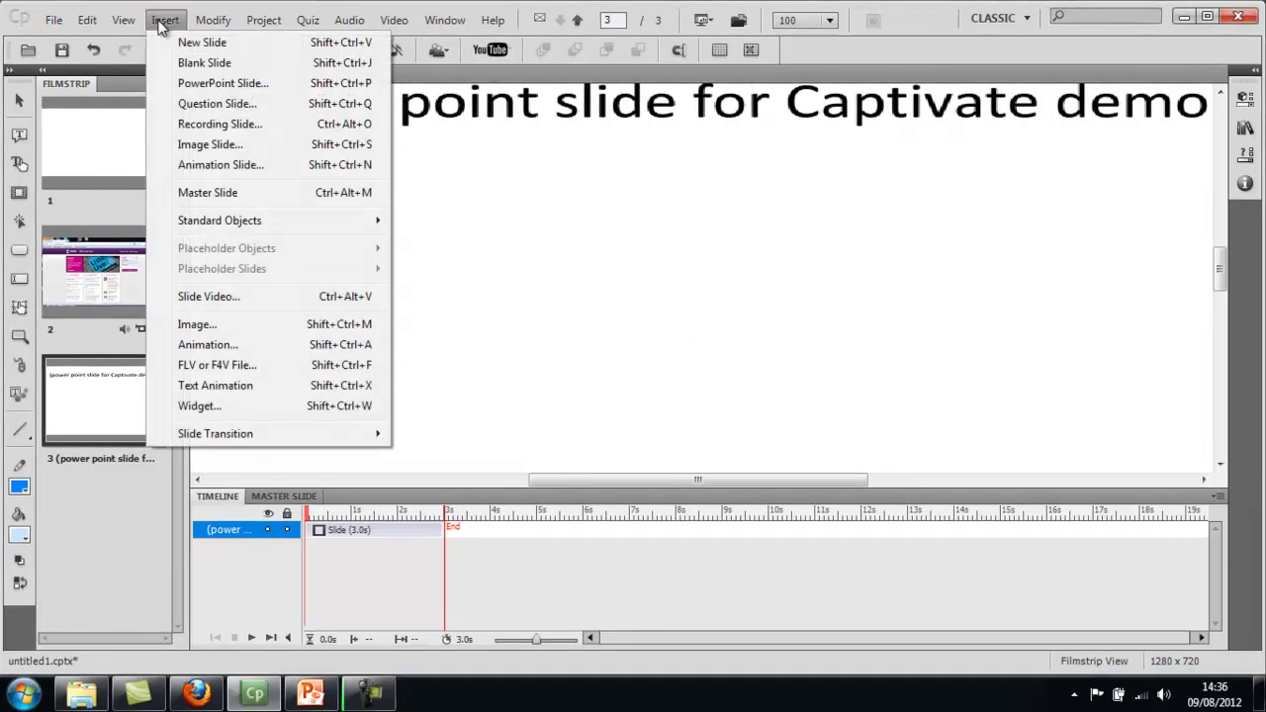
click(215, 149)
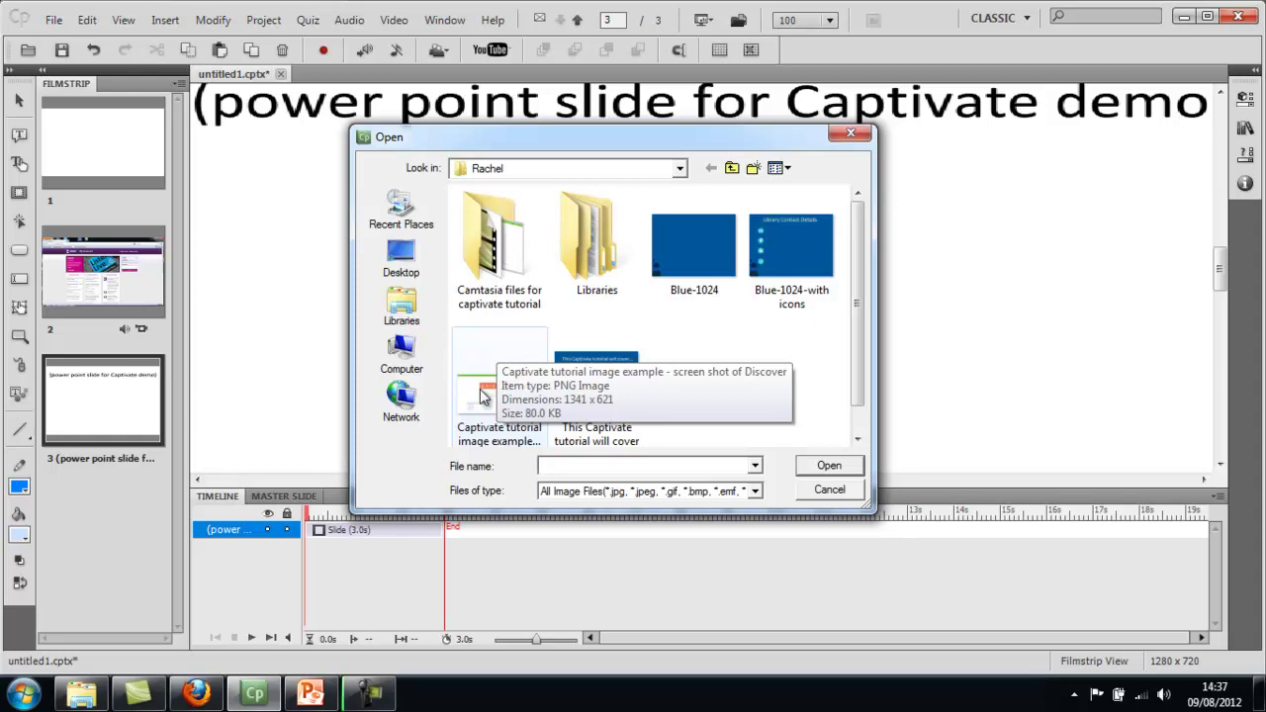
click(483, 396)
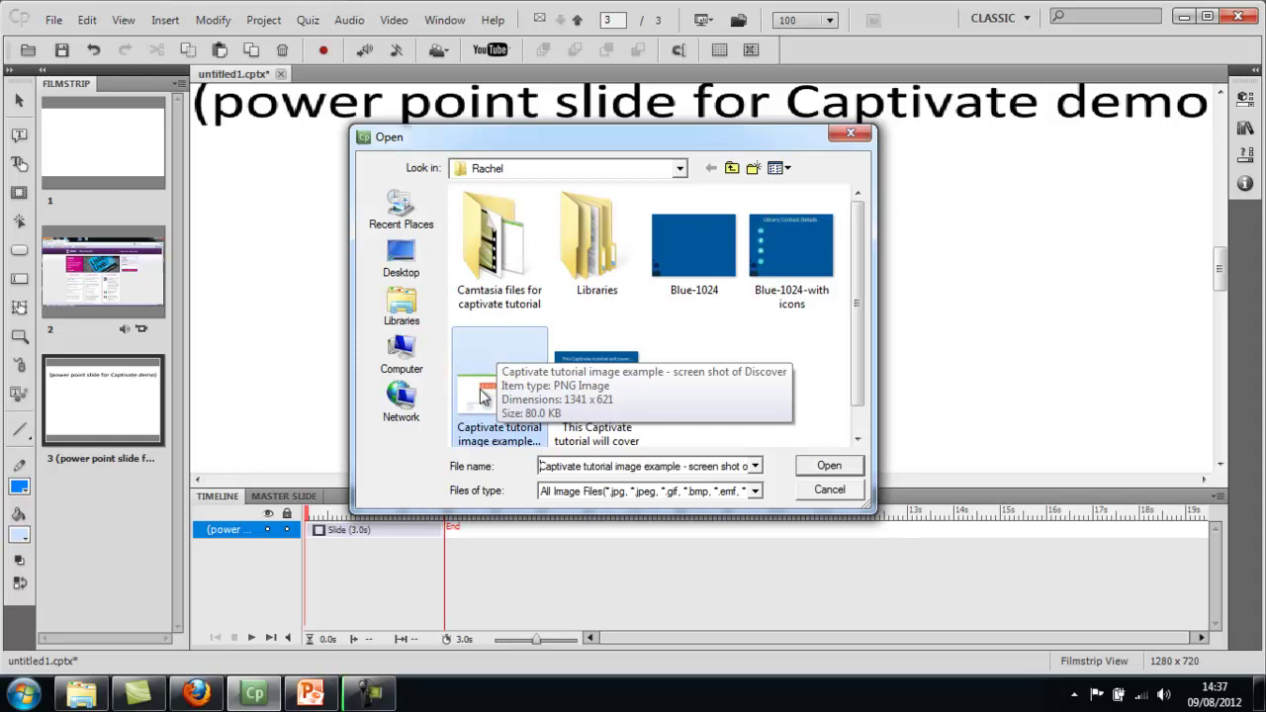
click(829, 466)
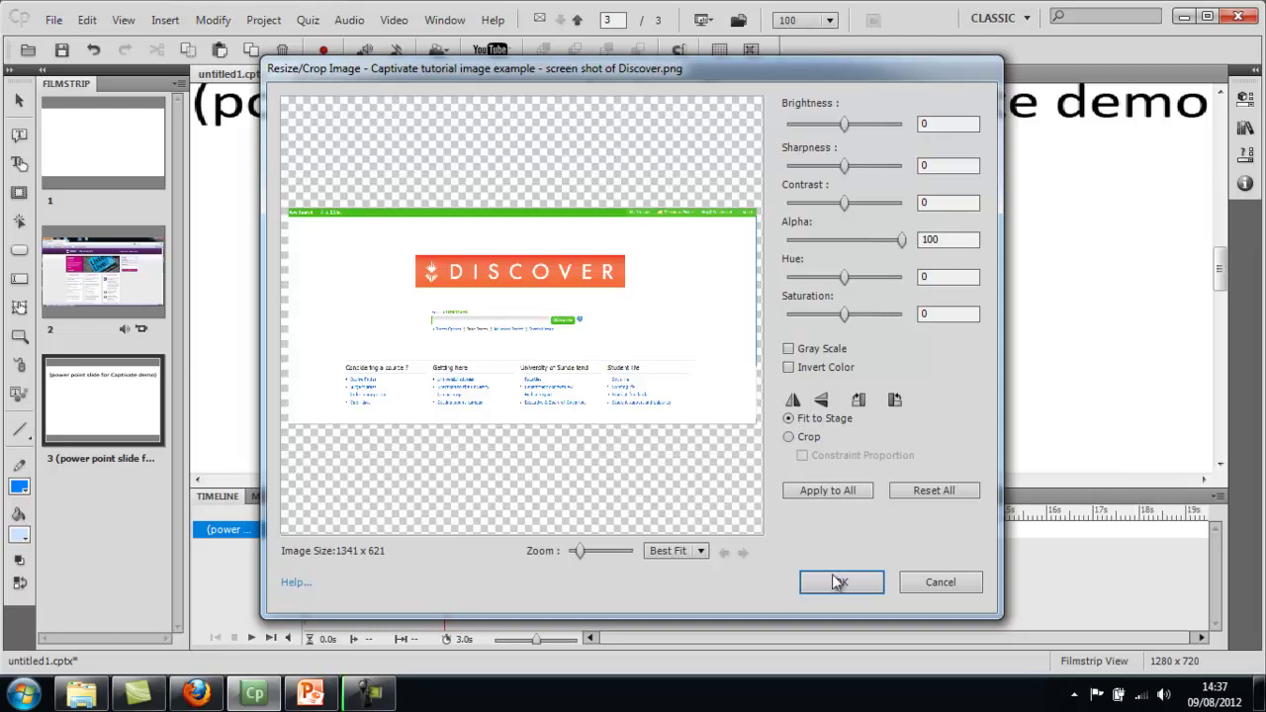
click(701, 550)
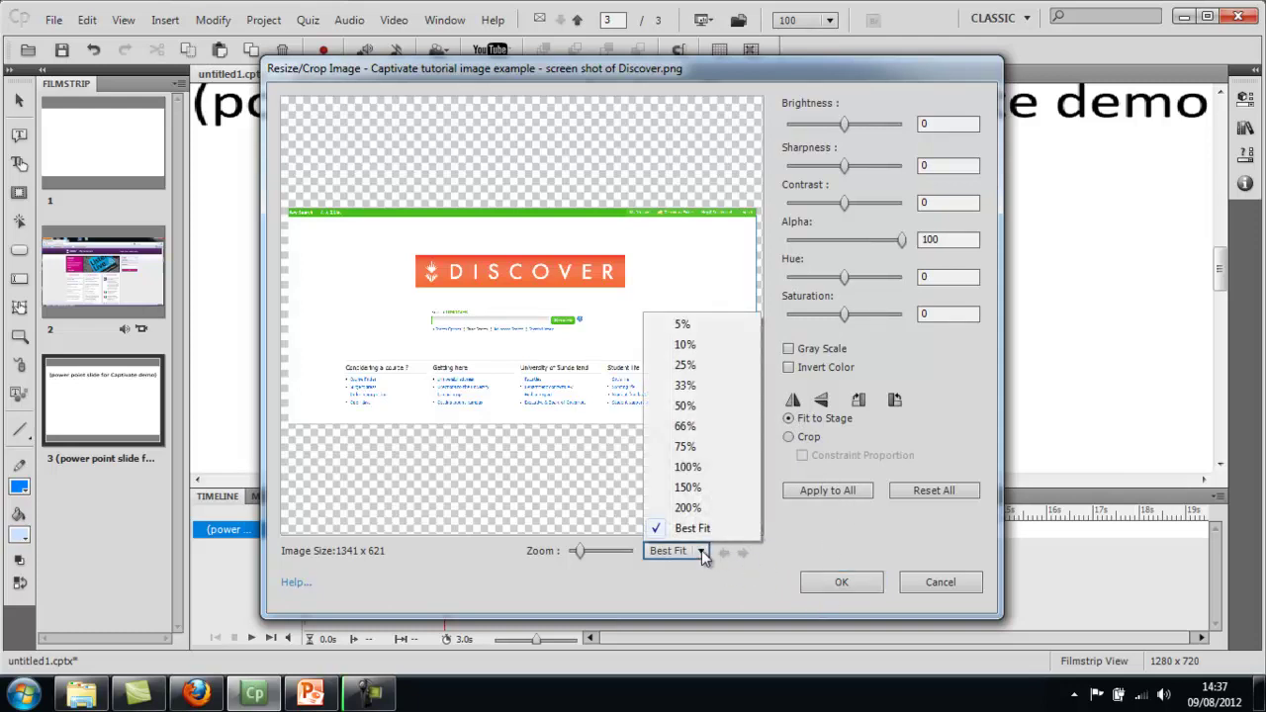
click(701, 550)
click(842, 583)
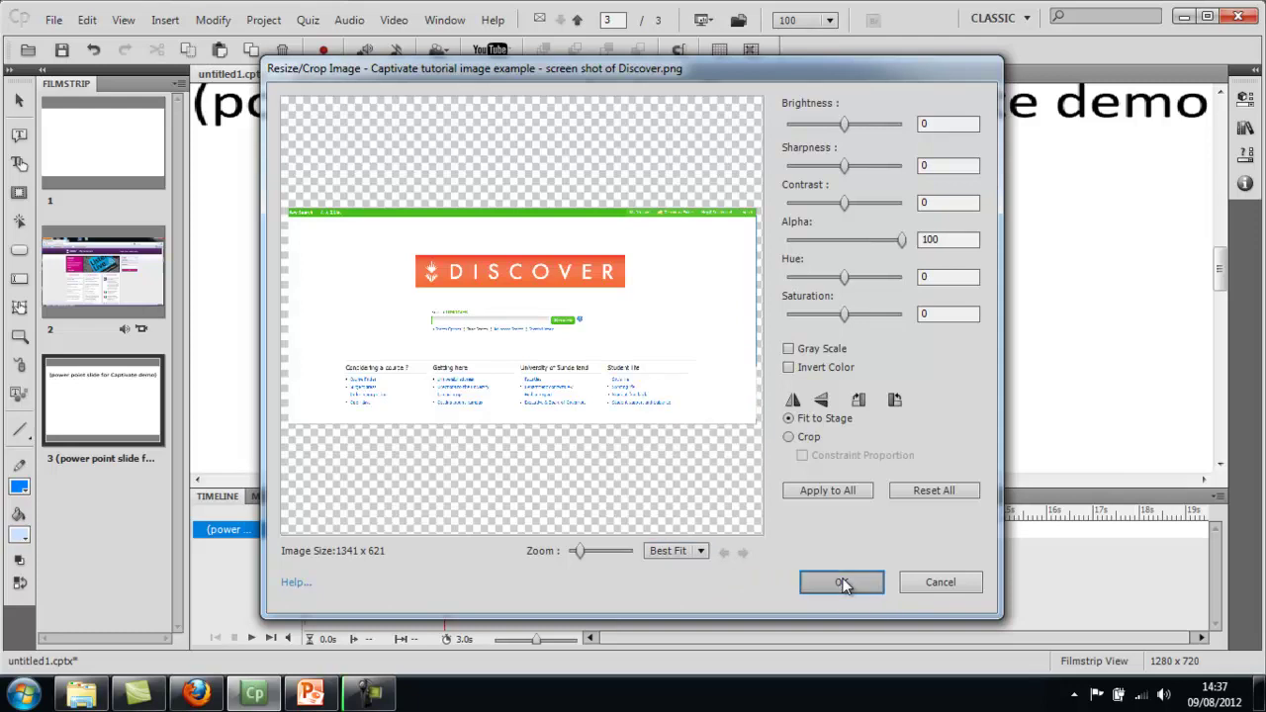